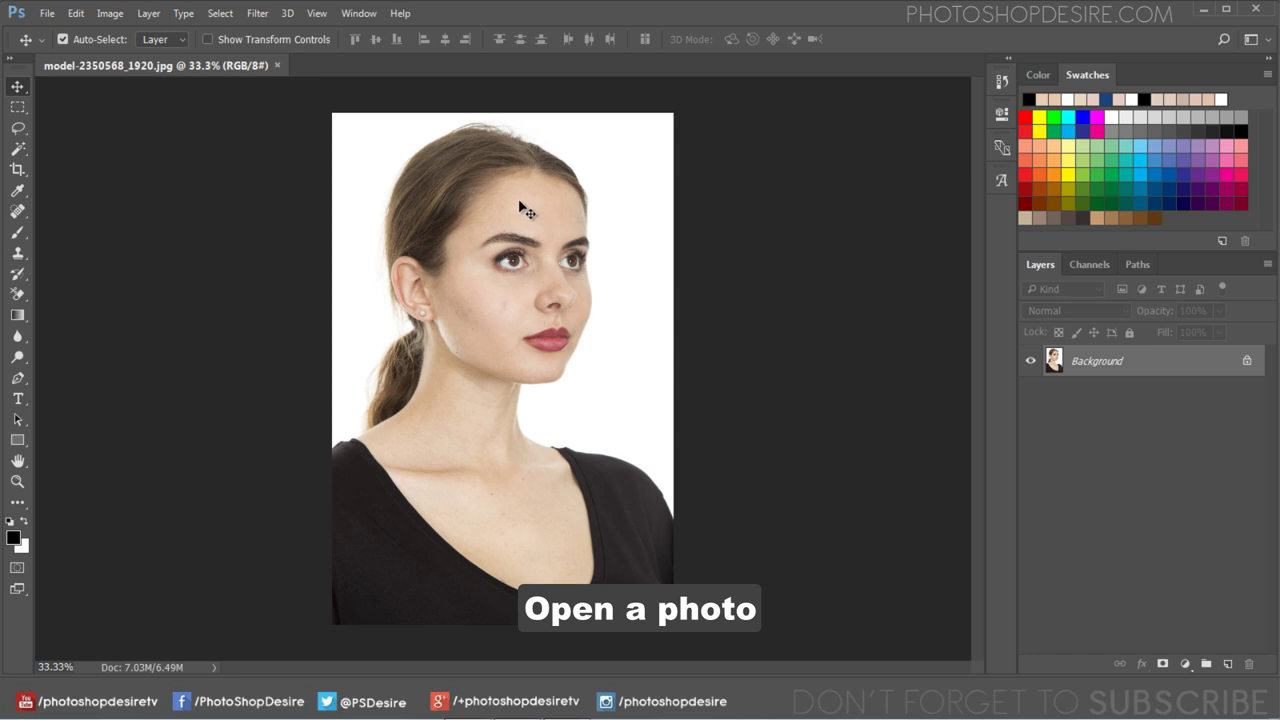
# - In the Channels panel, view the Red, Blue and Green channels individually, ending on Green
pyautogui.scroll(3, 520, 207)
pyautogui.scroll(2, 510, 215)
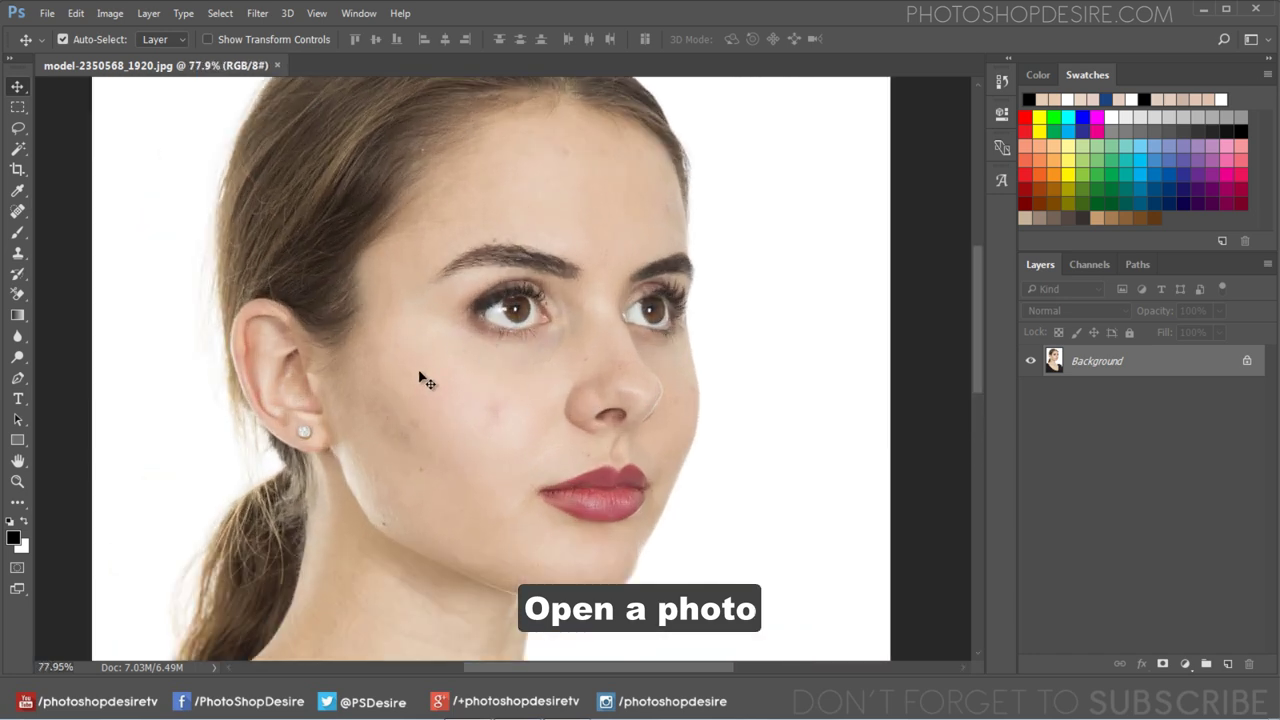
pyautogui.scroll(-2, 427, 380)
pyautogui.scroll(-1, 434, 354)
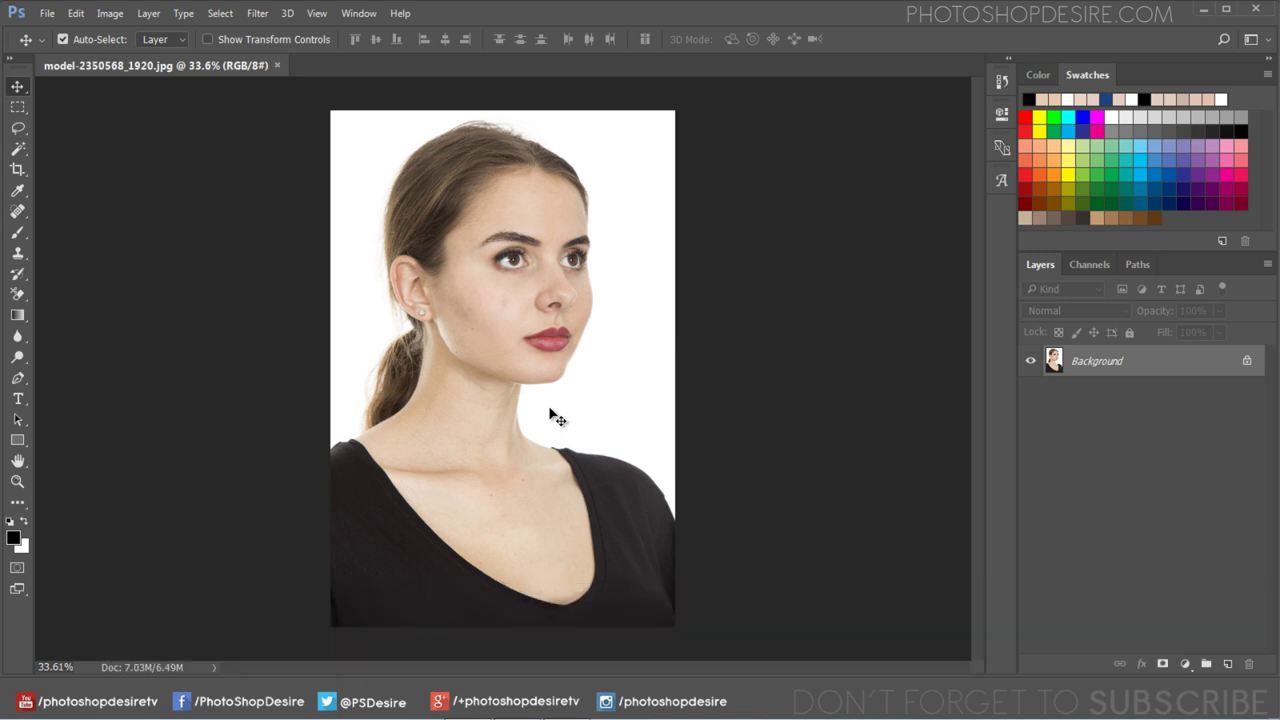
pyautogui.click(1089, 266)
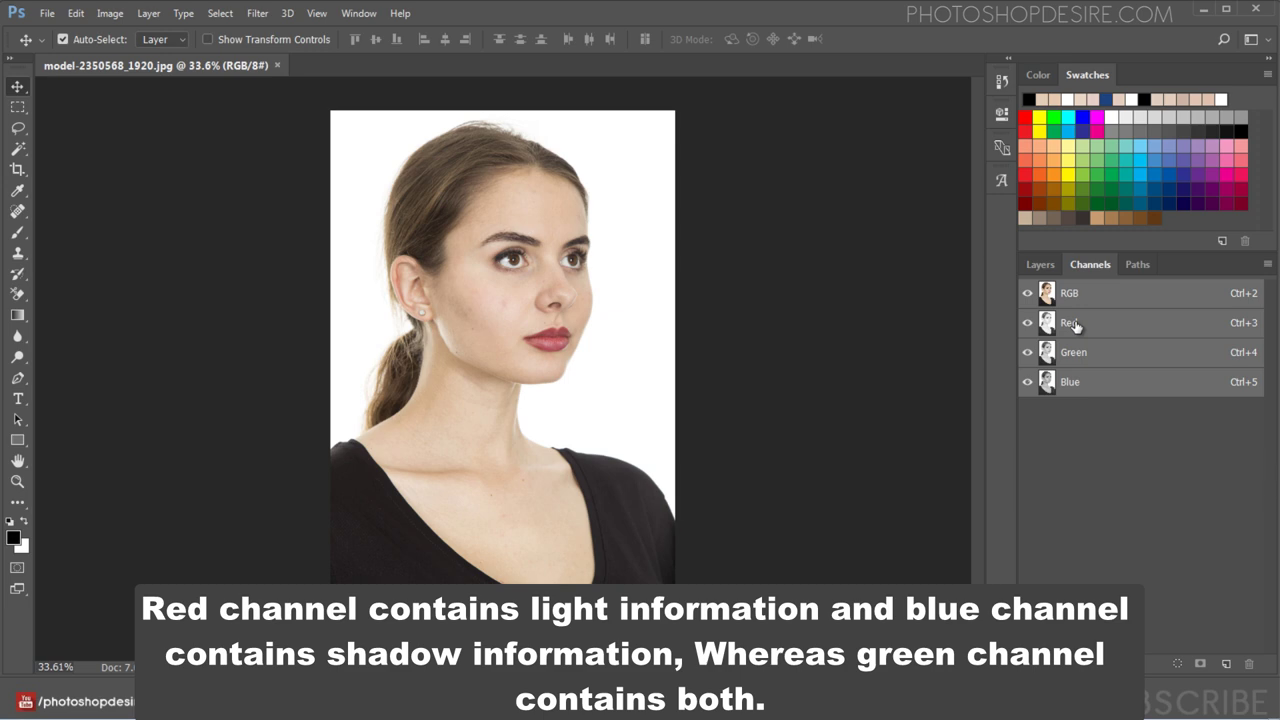
pyautogui.click(1073, 324)
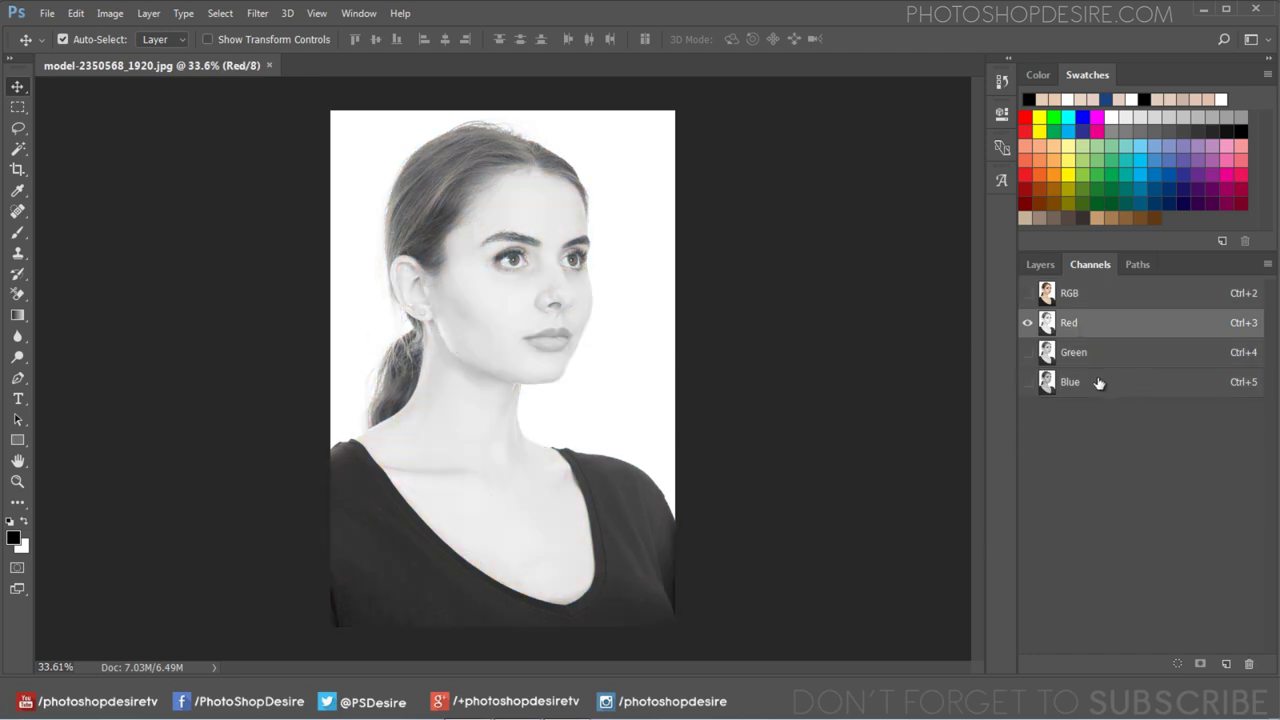
pyautogui.click(1099, 383)
pyautogui.click(1062, 351)
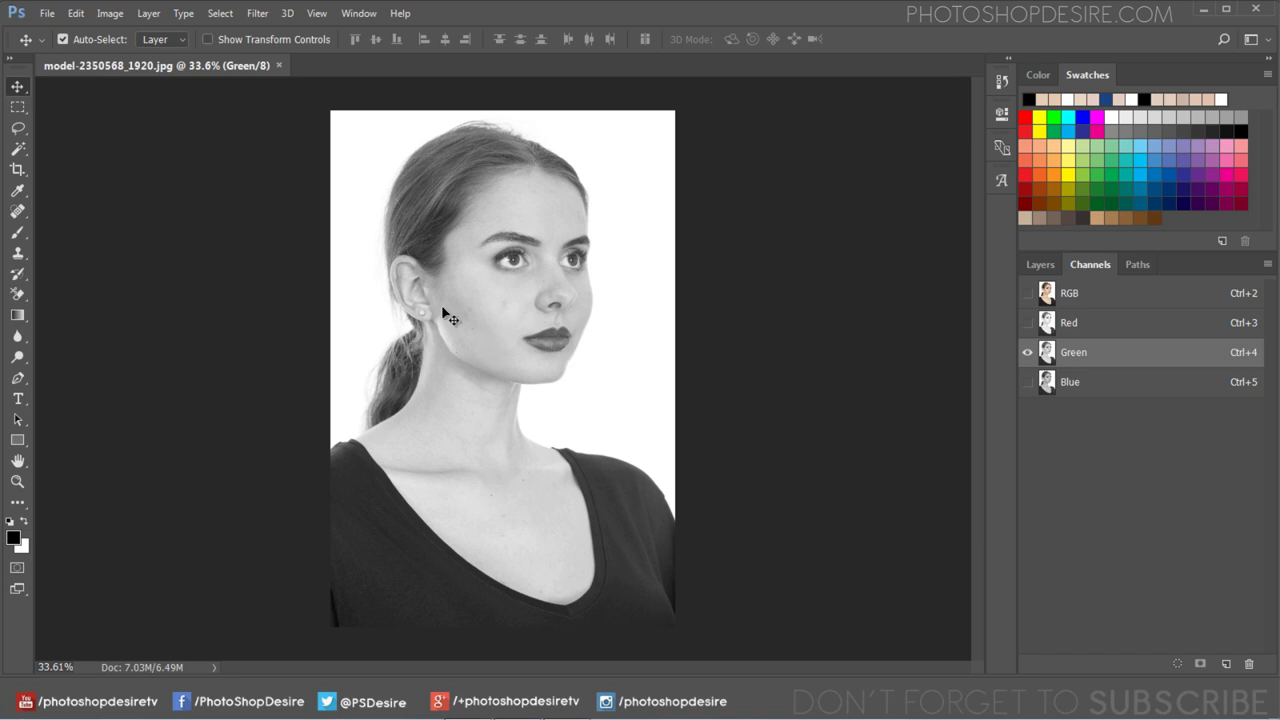
# - Select all of the Green channel, copy it, then return to RGB and the Layers panel
pyautogui.click(220, 13)
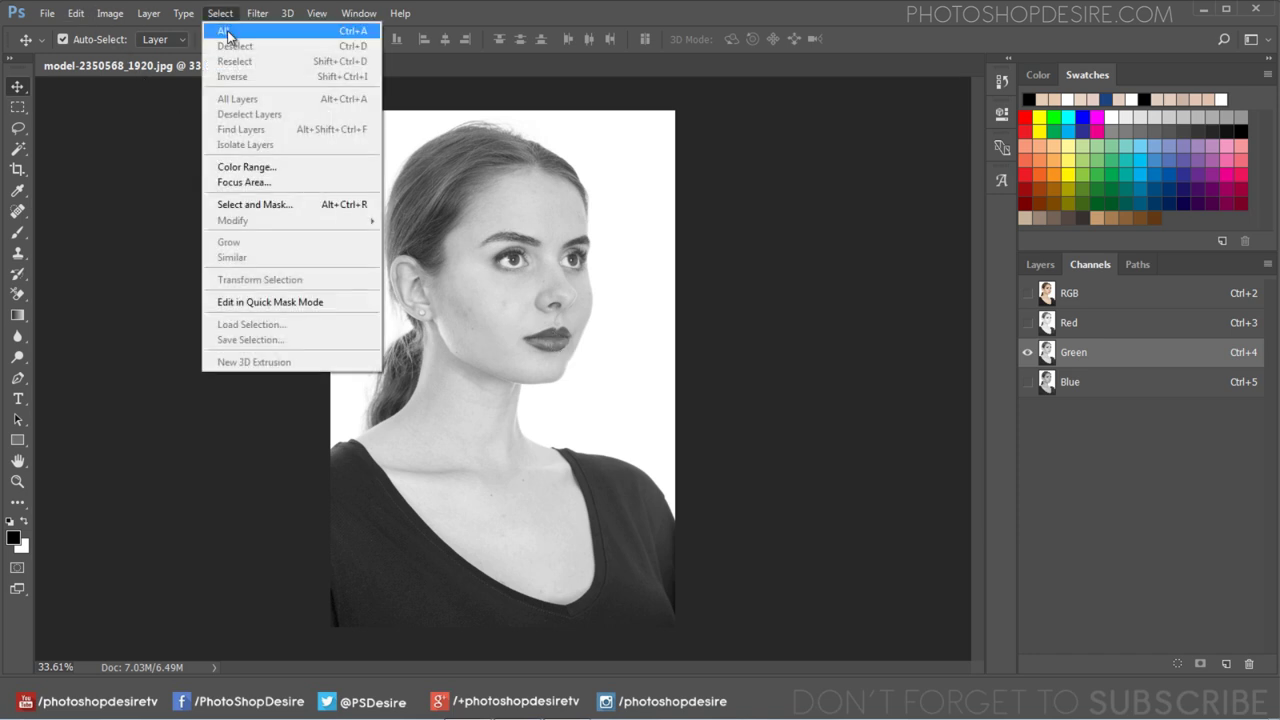
pyautogui.click(75, 13)
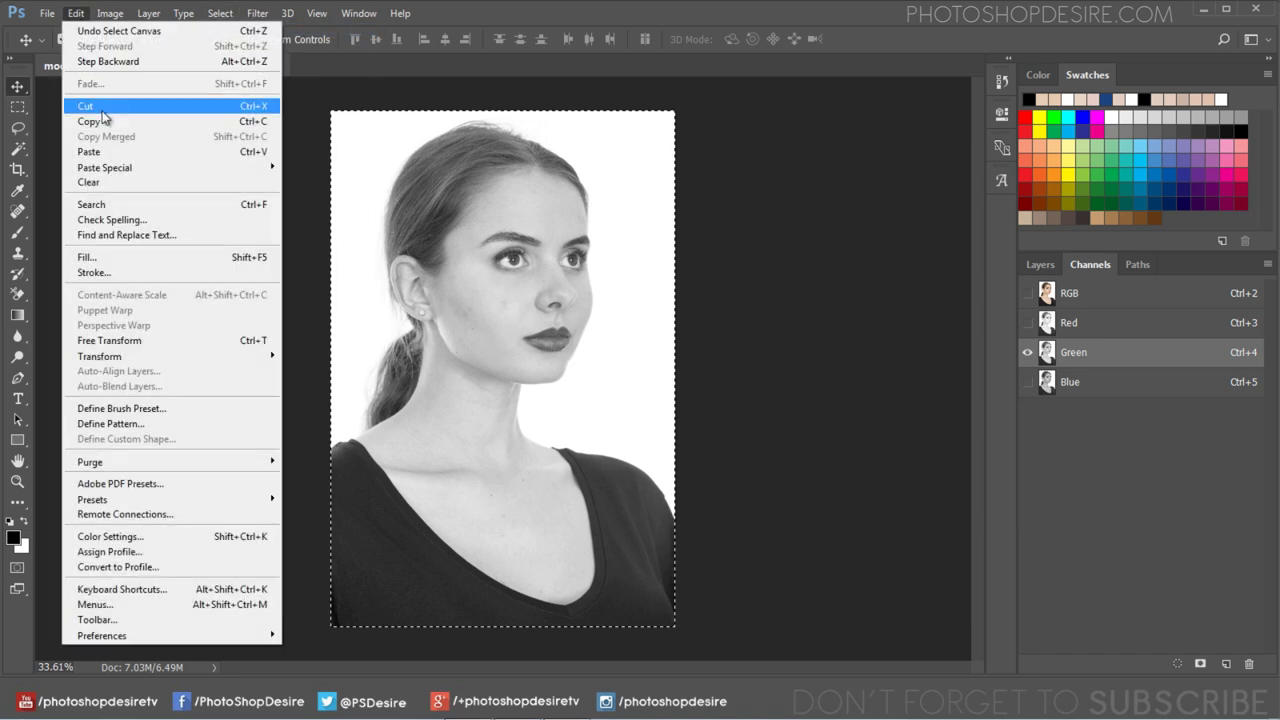
pyautogui.click(105, 121)
pyautogui.click(1069, 294)
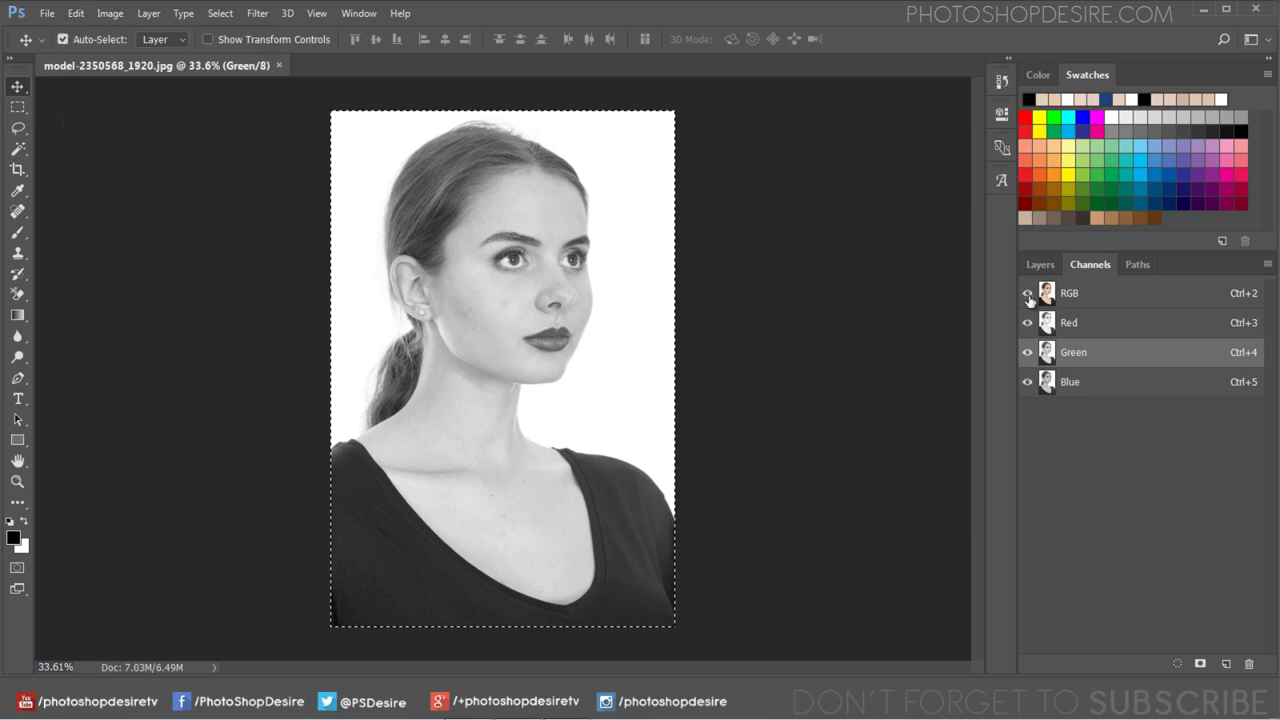
pyautogui.click(1040, 265)
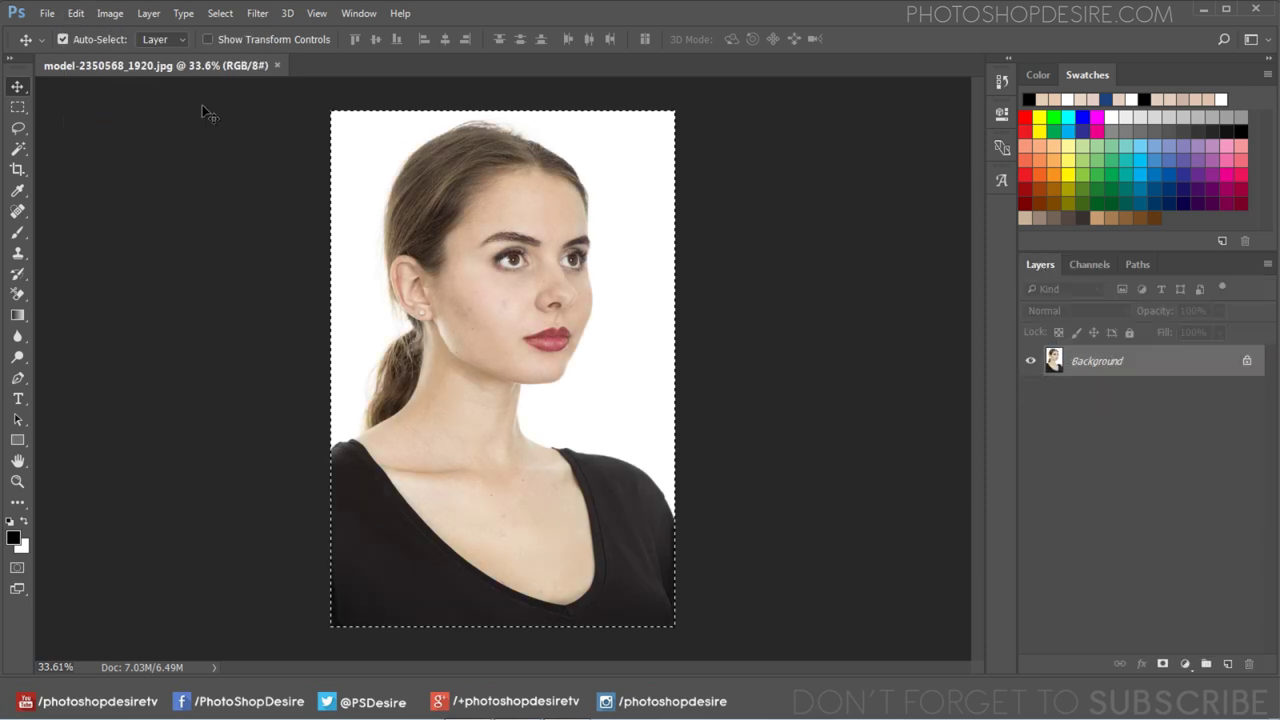
# - Paste the Green channel copy as Layer 1 and invert it
pyautogui.click(75, 13)
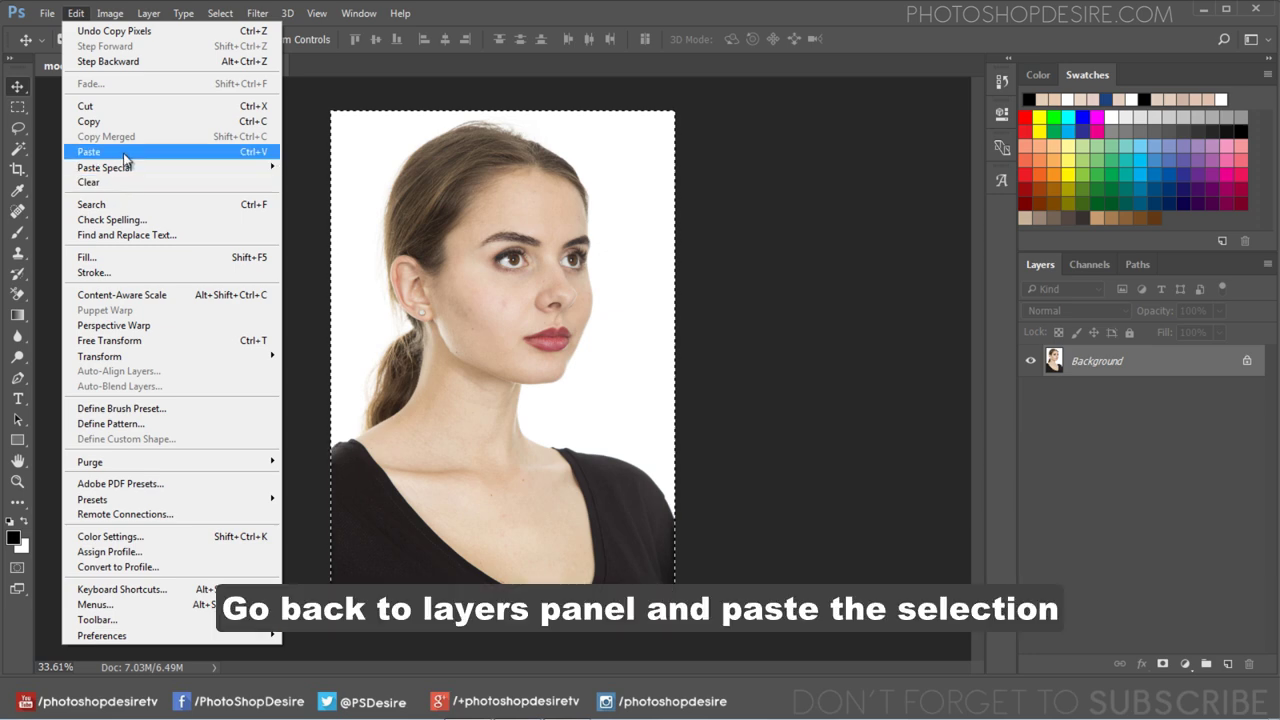
pyautogui.click(124, 152)
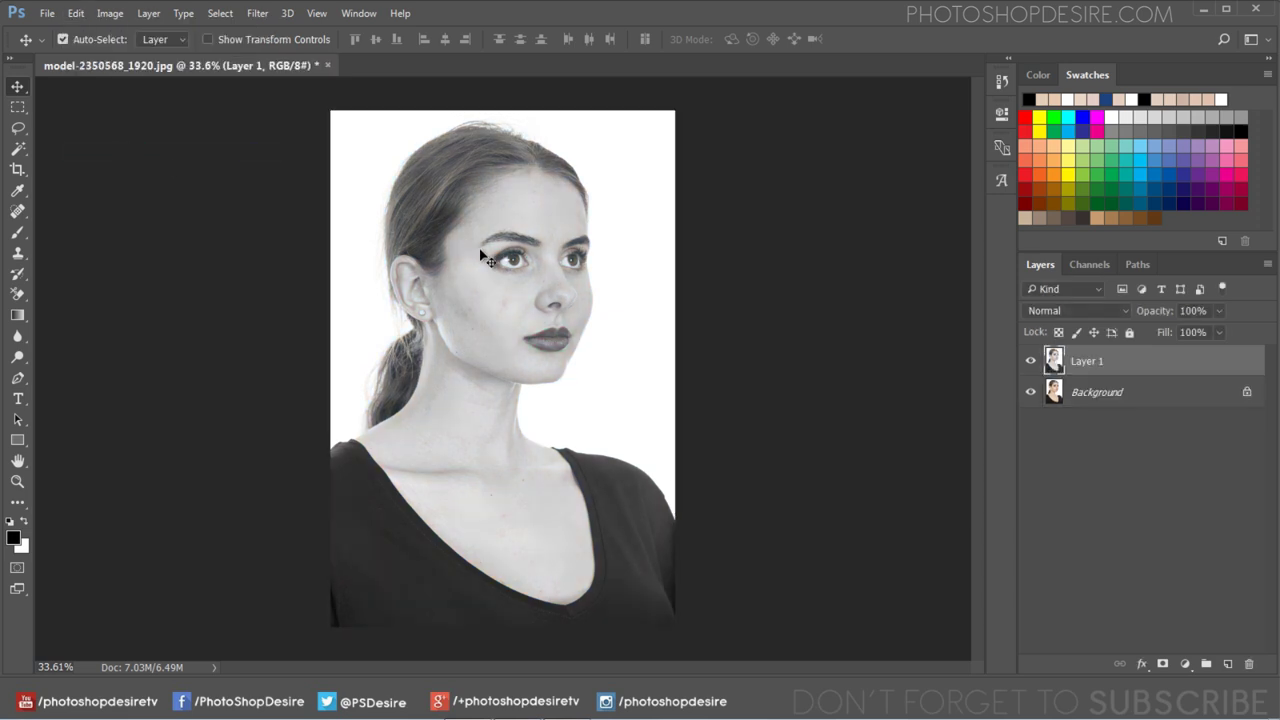
pyautogui.click(112, 13)
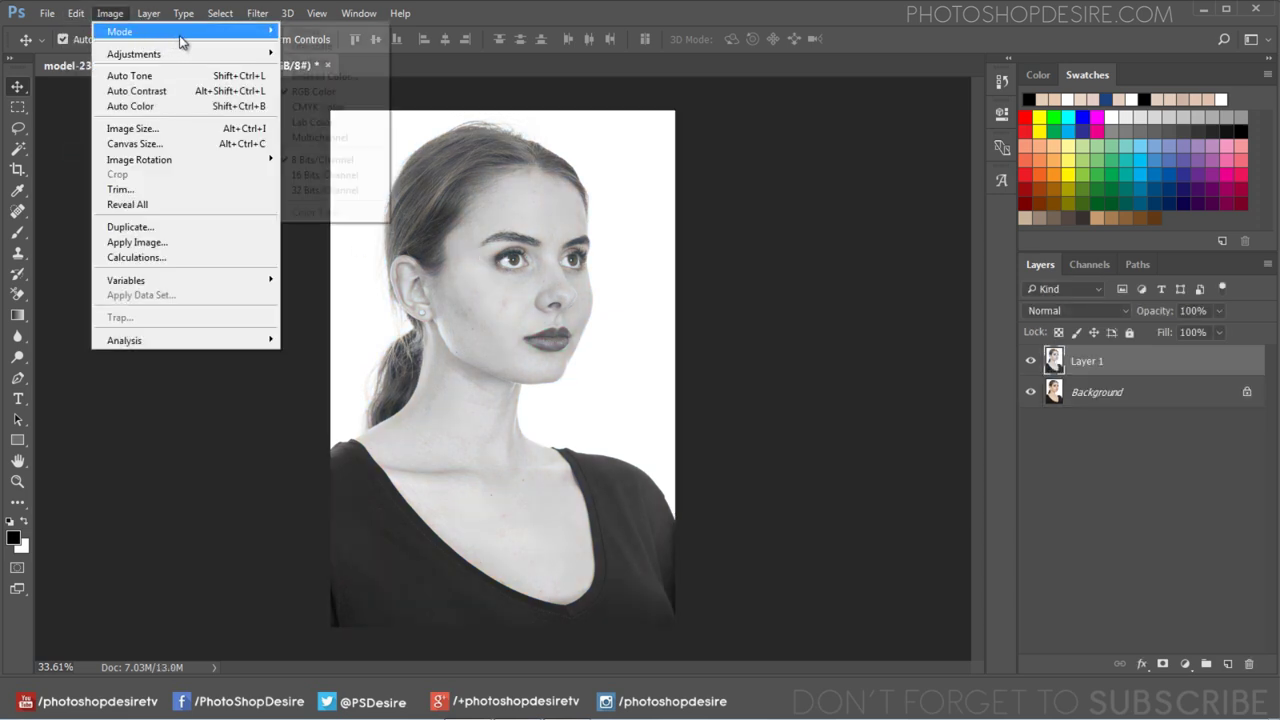
pyautogui.moveTo(134, 54)
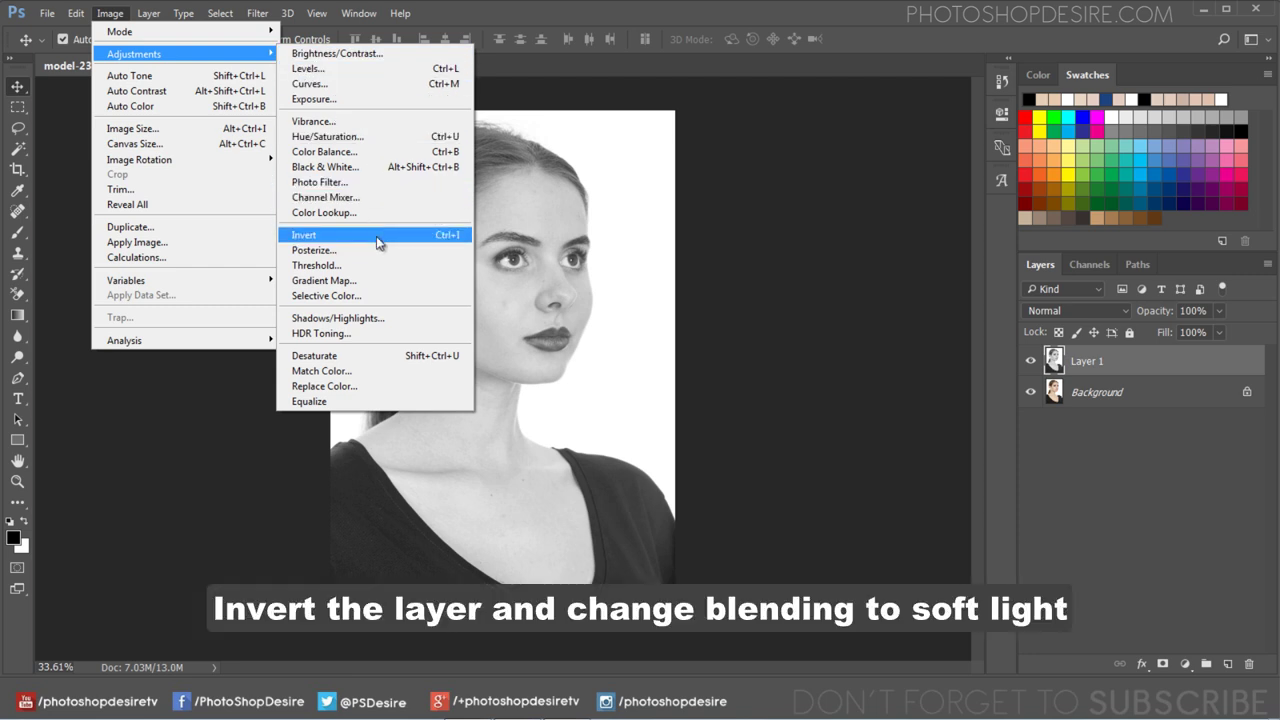
pyautogui.click(376, 236)
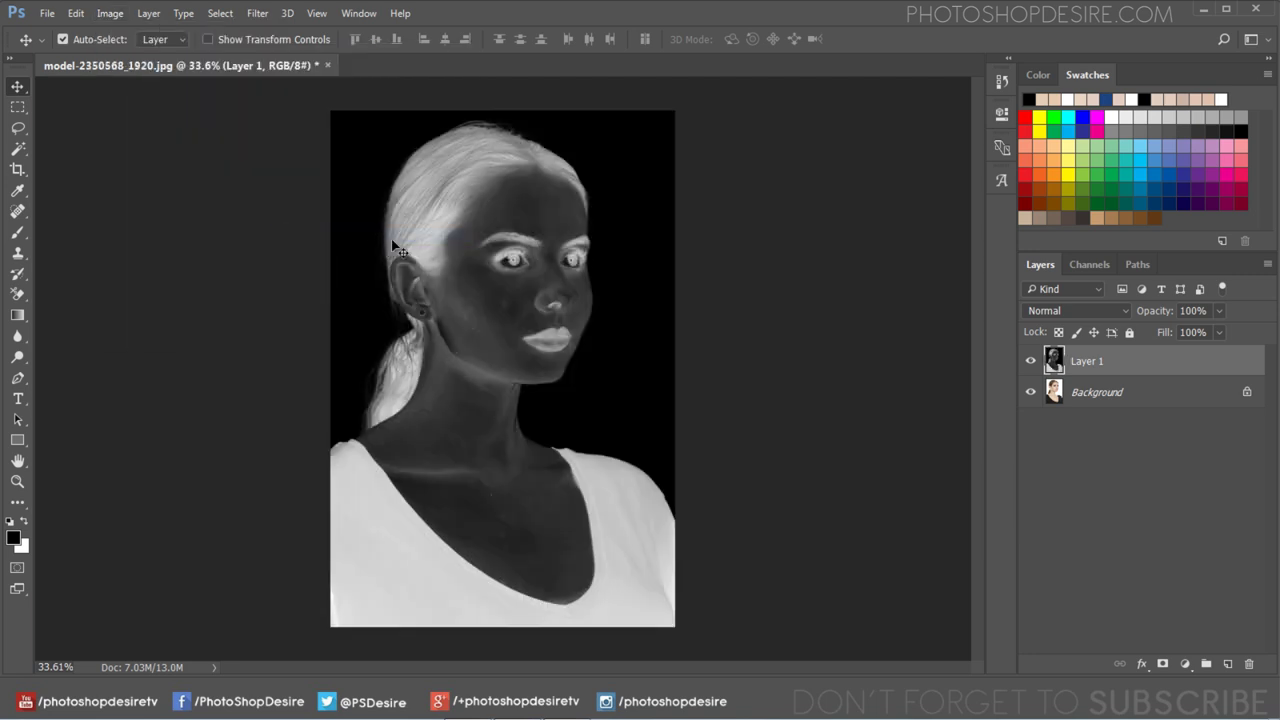
# - Set Layer 1's blend mode to Soft Light and toggle its visibility to compare
pyautogui.click(1098, 312)
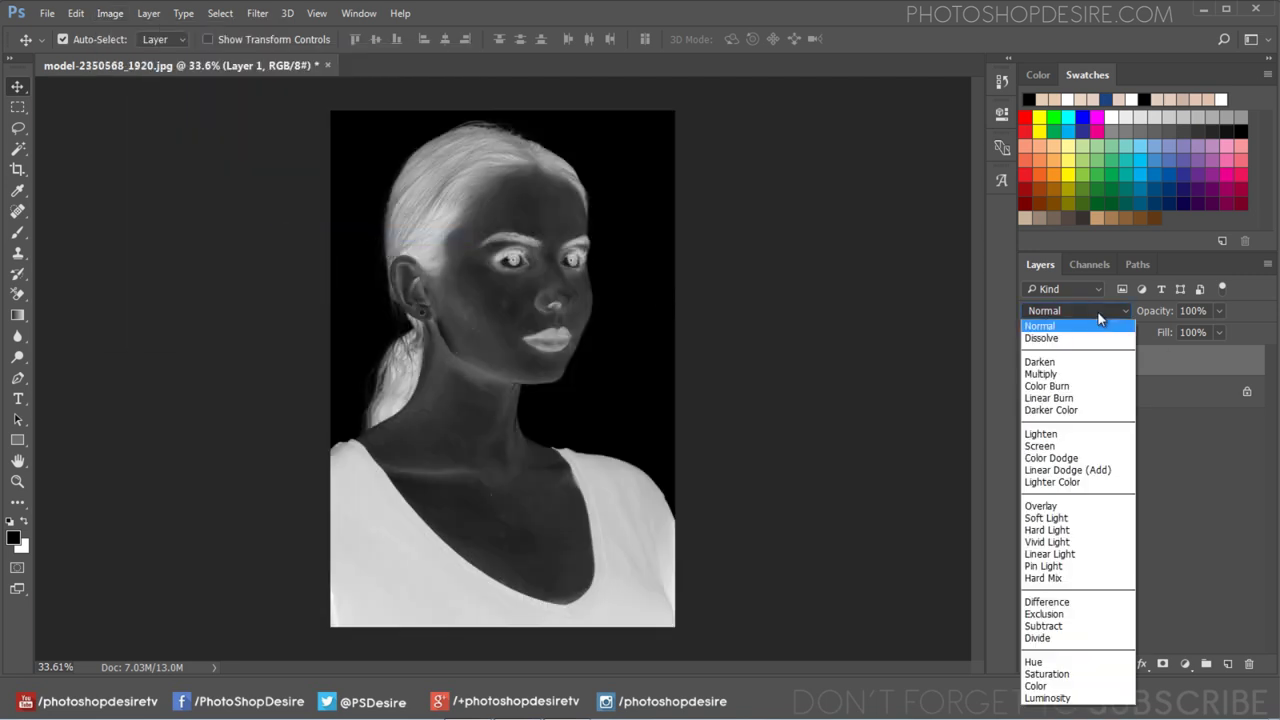
pyautogui.click(1078, 518)
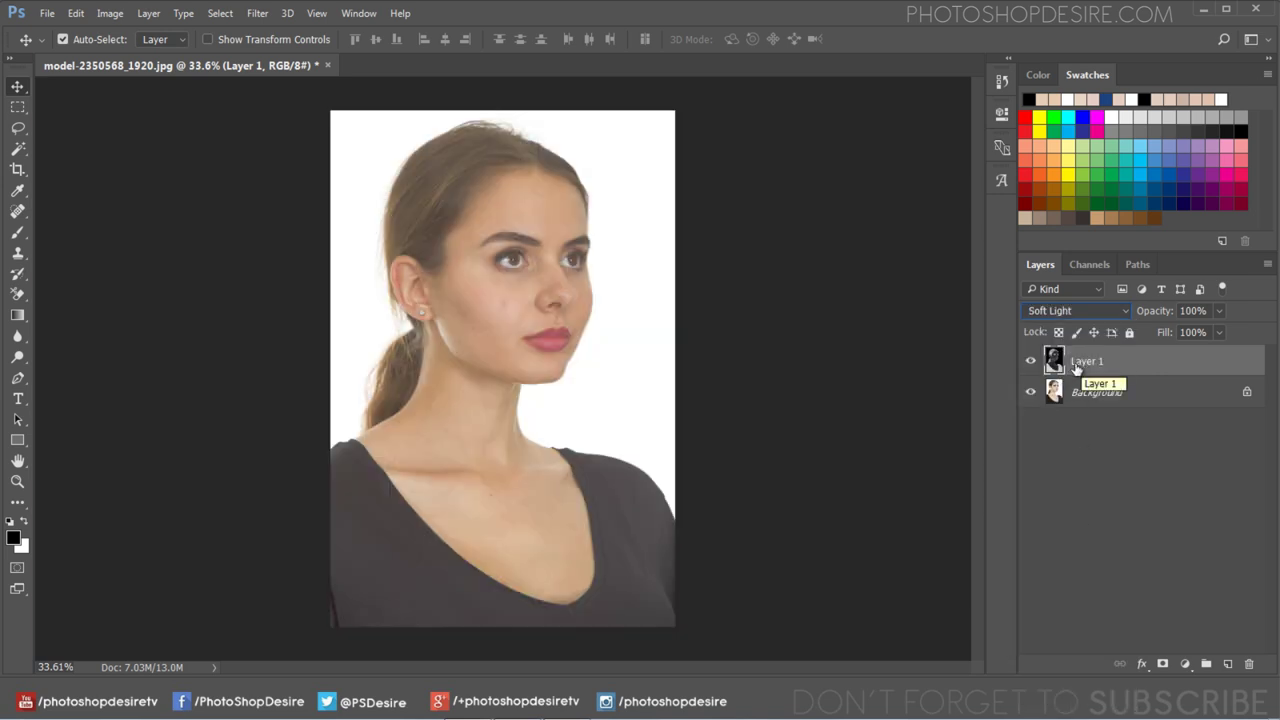
pyautogui.click(1030, 362)
pyautogui.click(1030, 362)
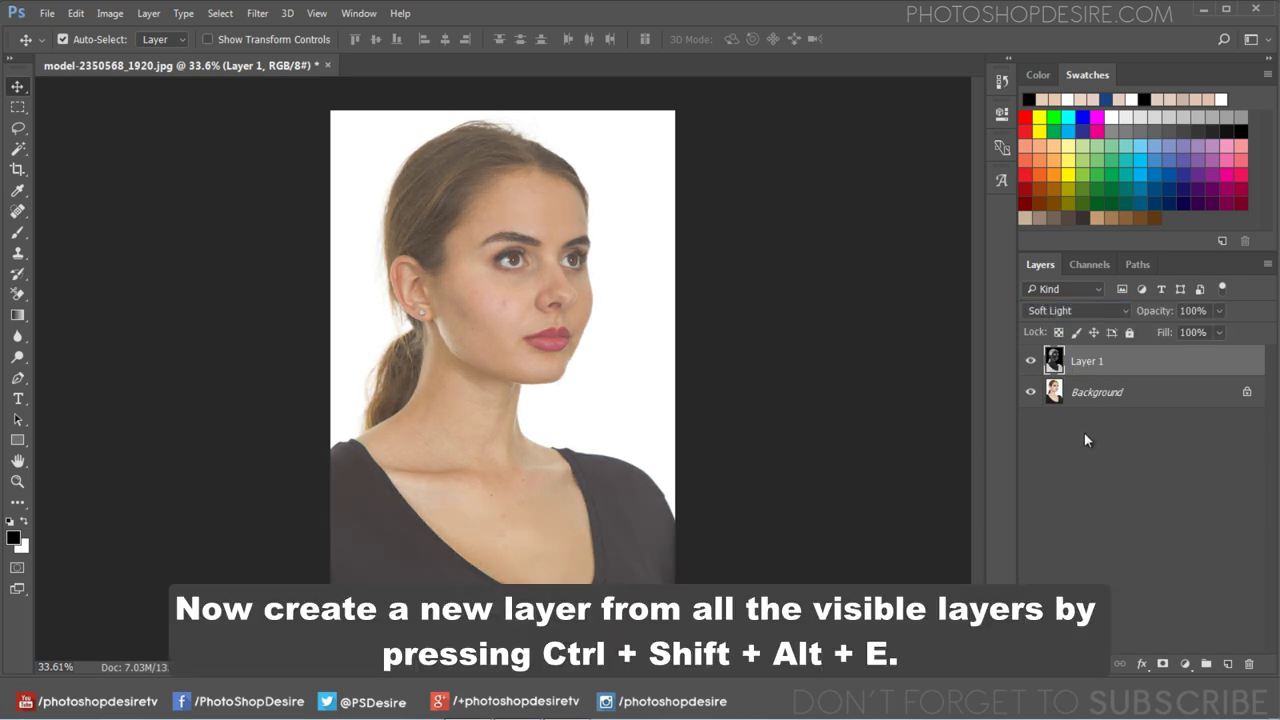
# - Stamp visible layers with Ctrl+Shift+Alt+E into Layer 2 and convert it to a smart object
pyautogui.hotkey('ctrl', 'shift', 'alt')
pyautogui.hotkey('ctrl', 'shift', 'alt', 'e')
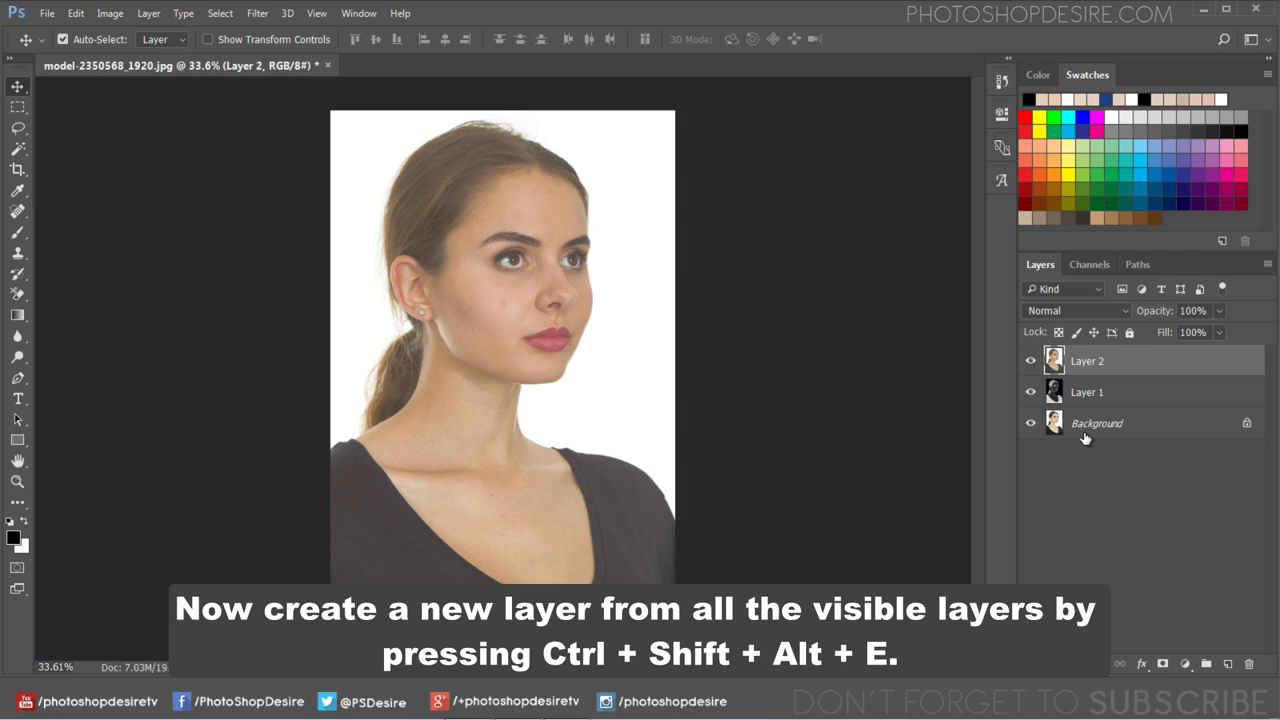
pyautogui.rightClick(1104, 364)
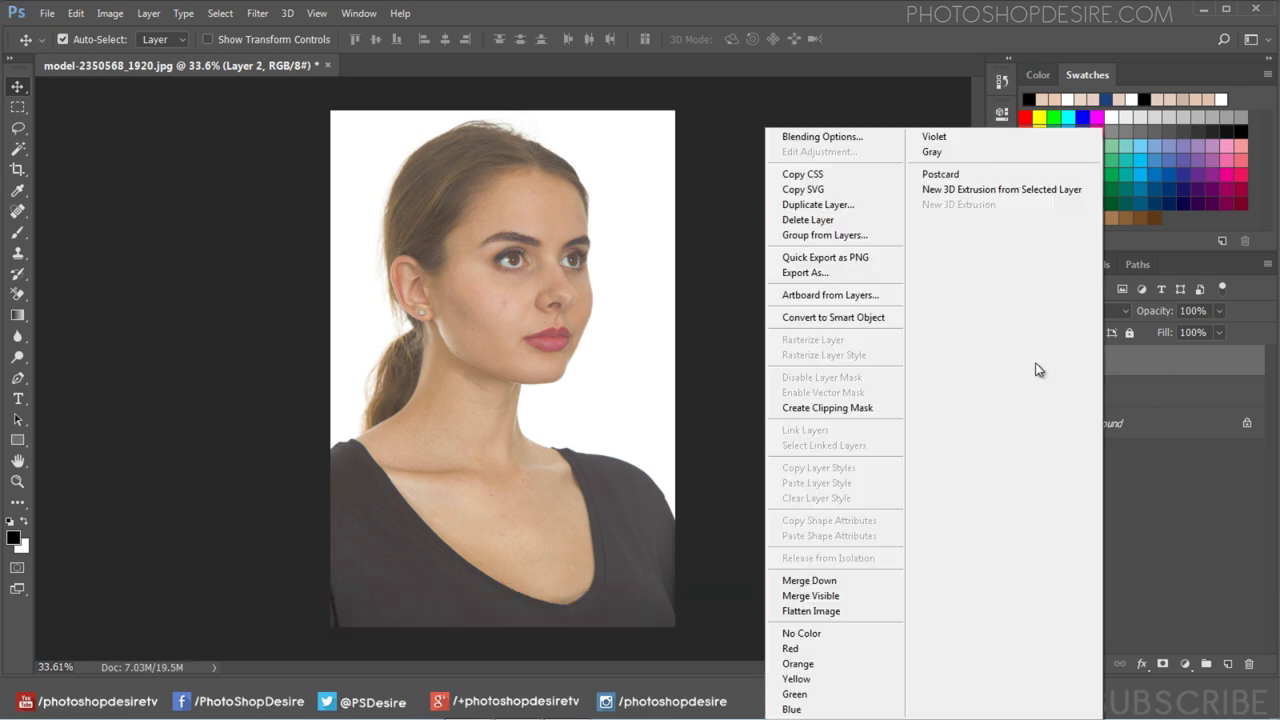
pyautogui.click(879, 320)
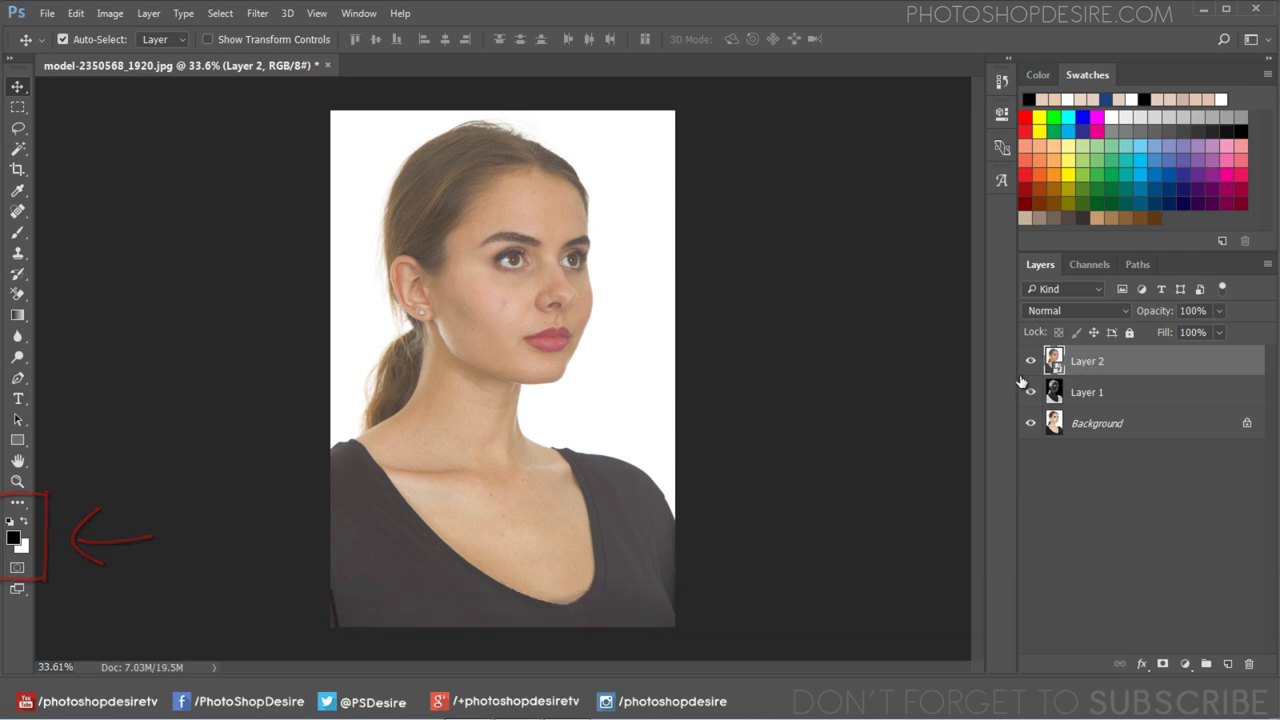
pyautogui.click(258, 13)
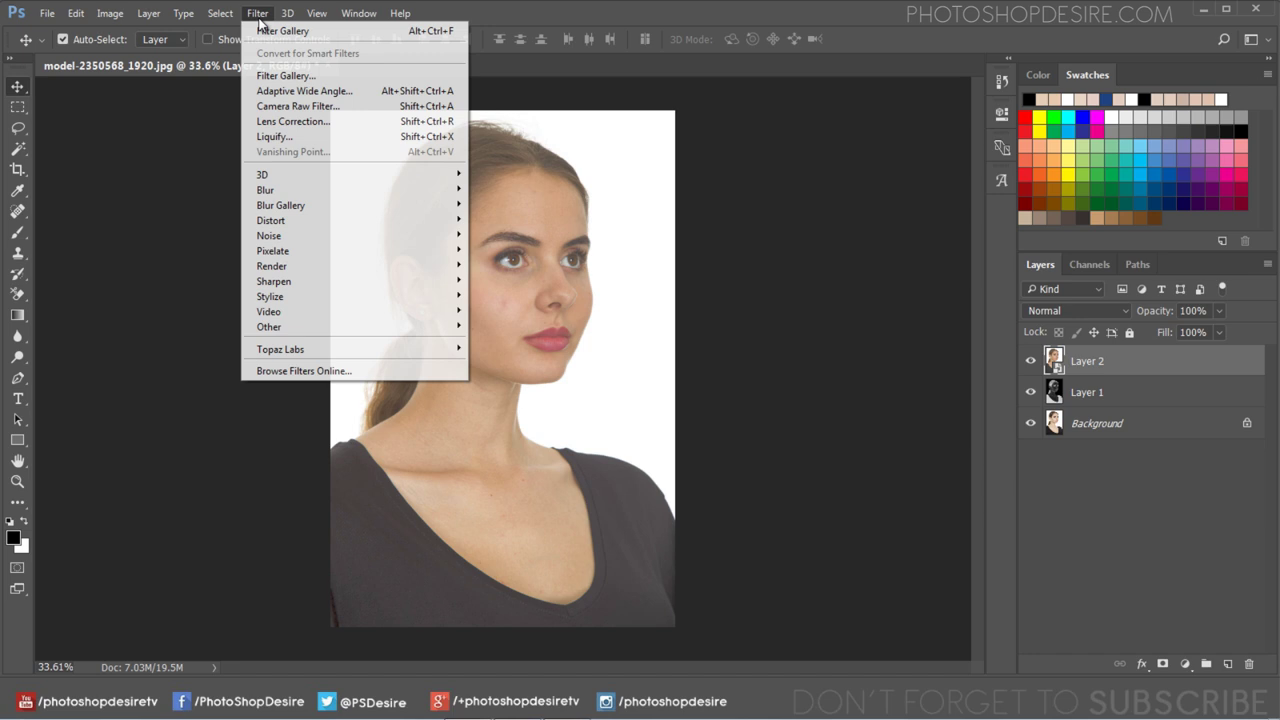
# - Open the Filter Gallery, zoom the preview out, and choose the Stamp filter
pyautogui.click(357, 84)
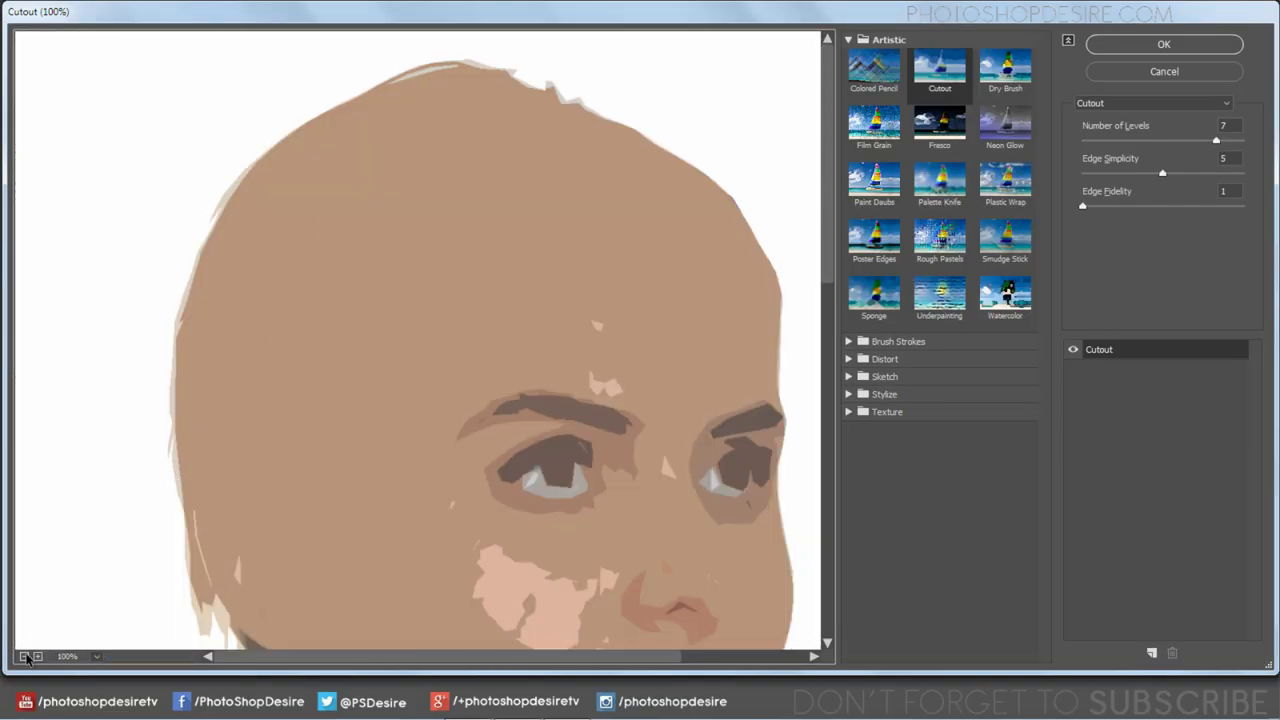
pyautogui.click(25, 656)
pyautogui.click(25, 656)
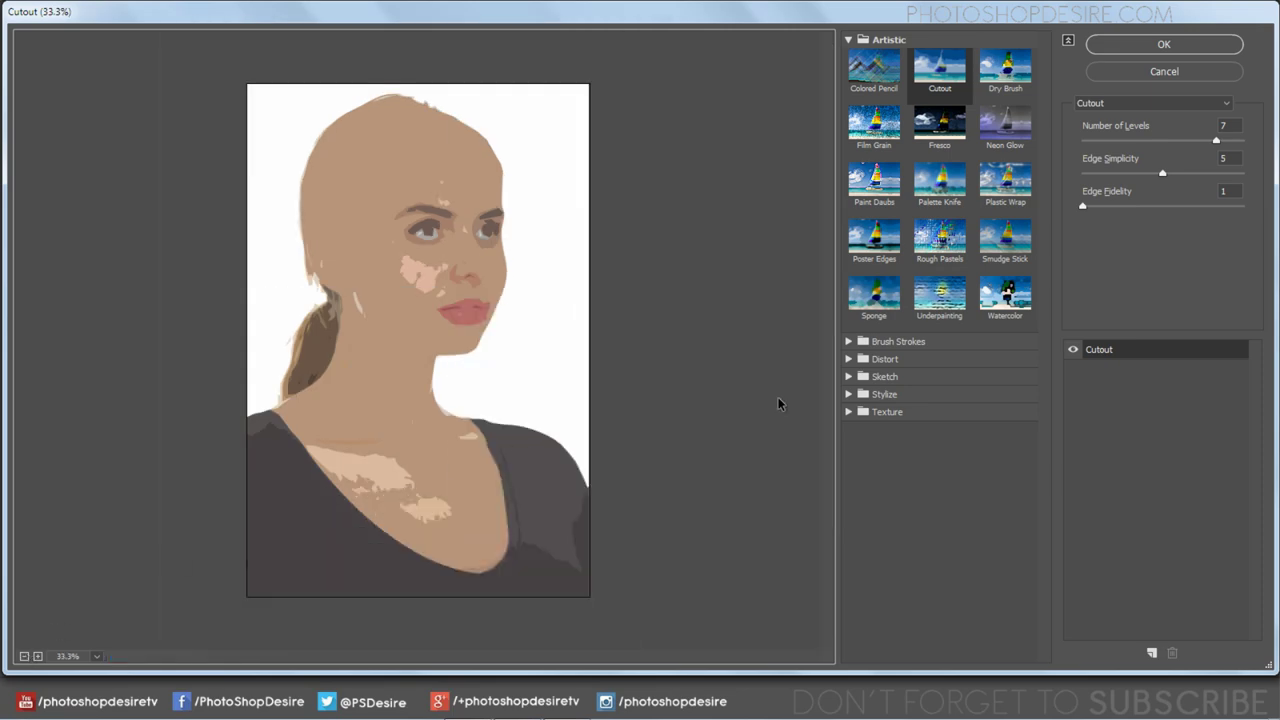
pyautogui.click(1144, 104)
pyautogui.scroll(-2, 1134, 270)
pyautogui.scroll(-1, 1138, 330)
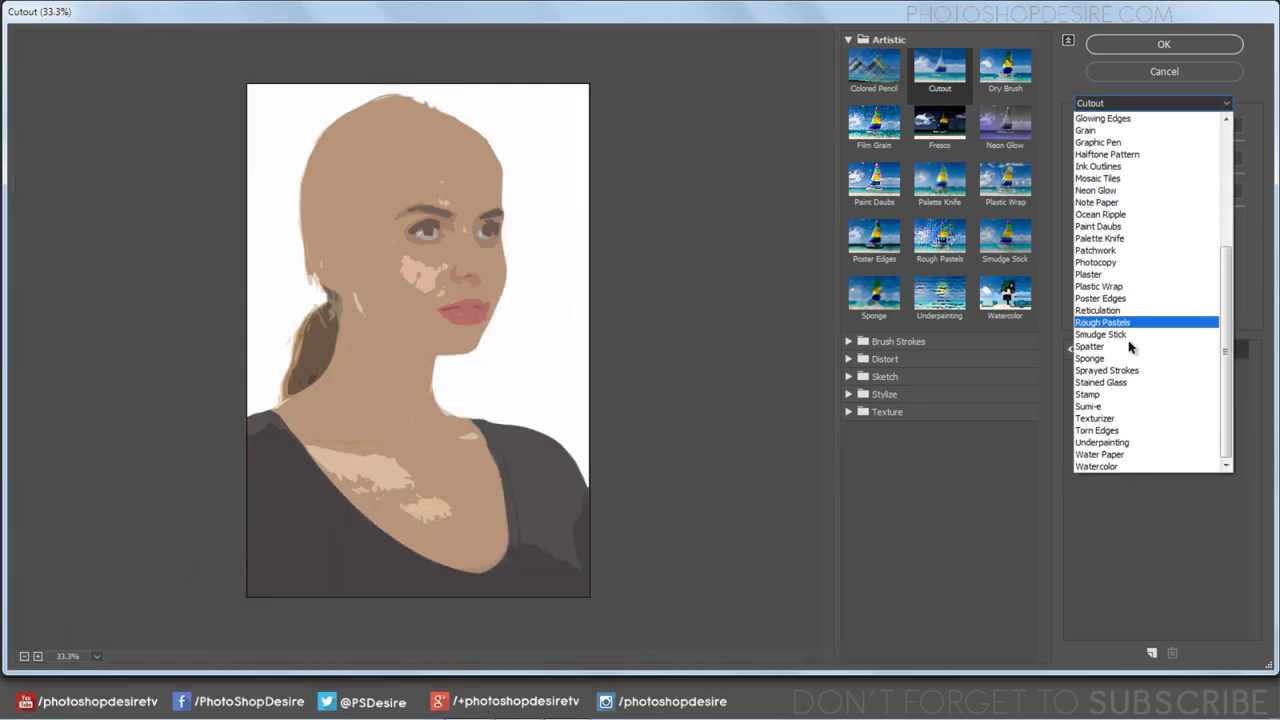
pyautogui.click(1142, 395)
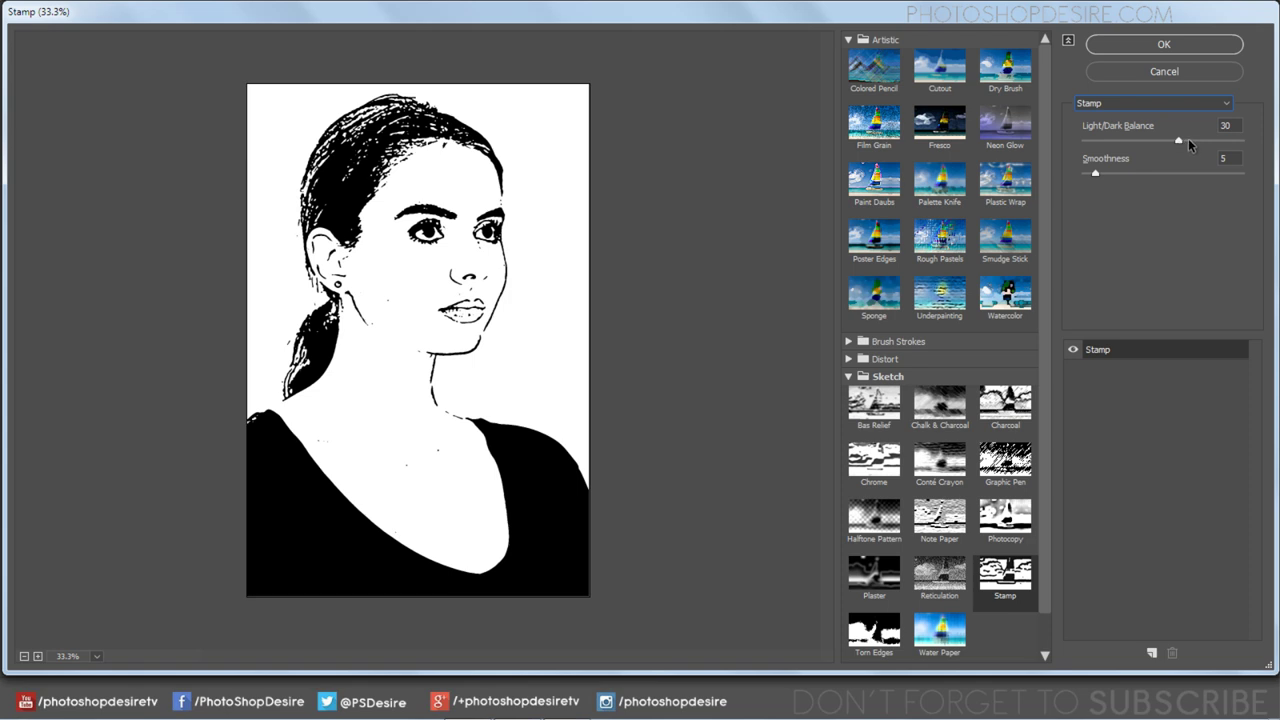
# - Set Stamp Light/Dark Balance to 36 with Smoothness 5 and apply it to Layer 2
pyautogui.click(1186, 141)
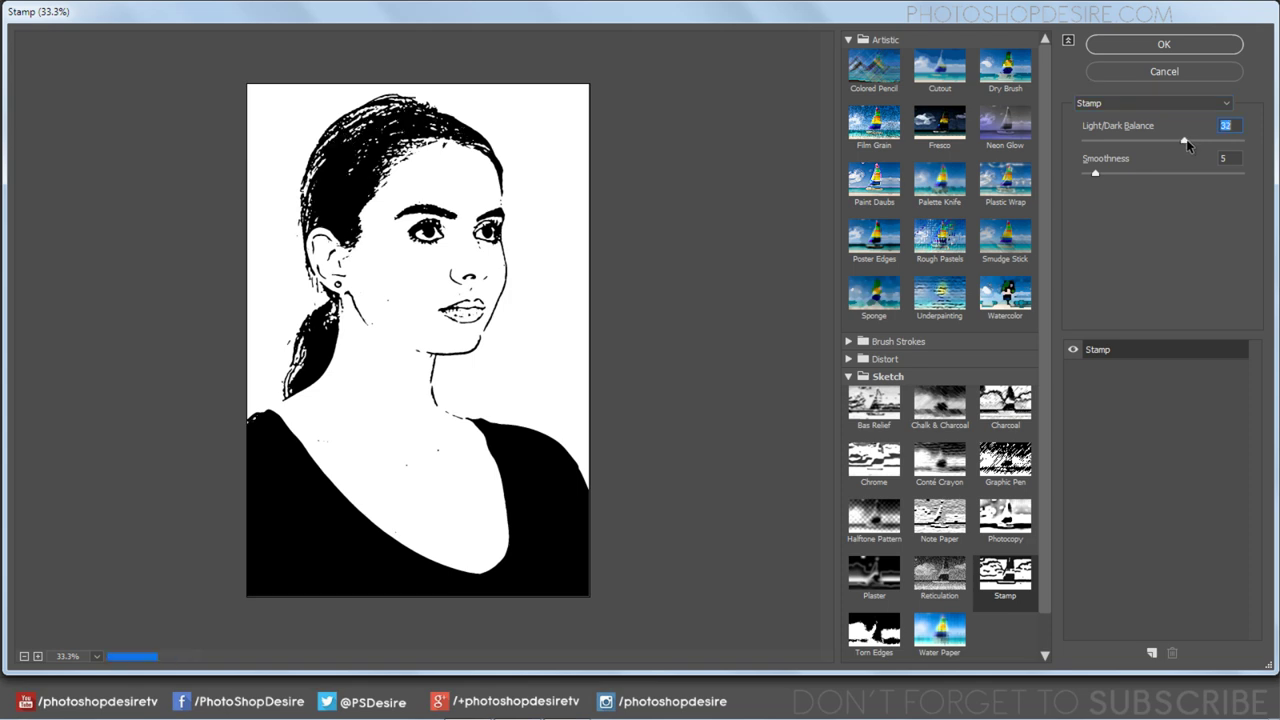
pyautogui.moveTo(1187, 143); pyautogui.dragTo(1203, 143)
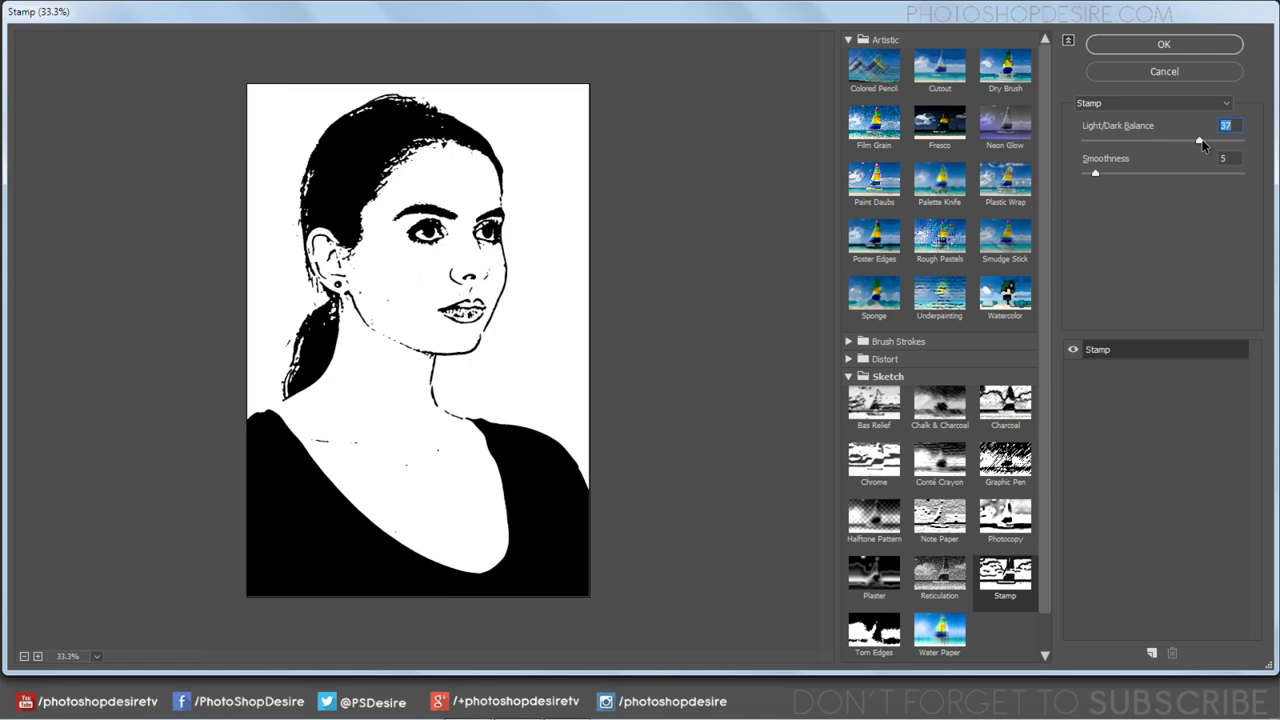
pyautogui.press('Down')
pyautogui.click(1134, 47)
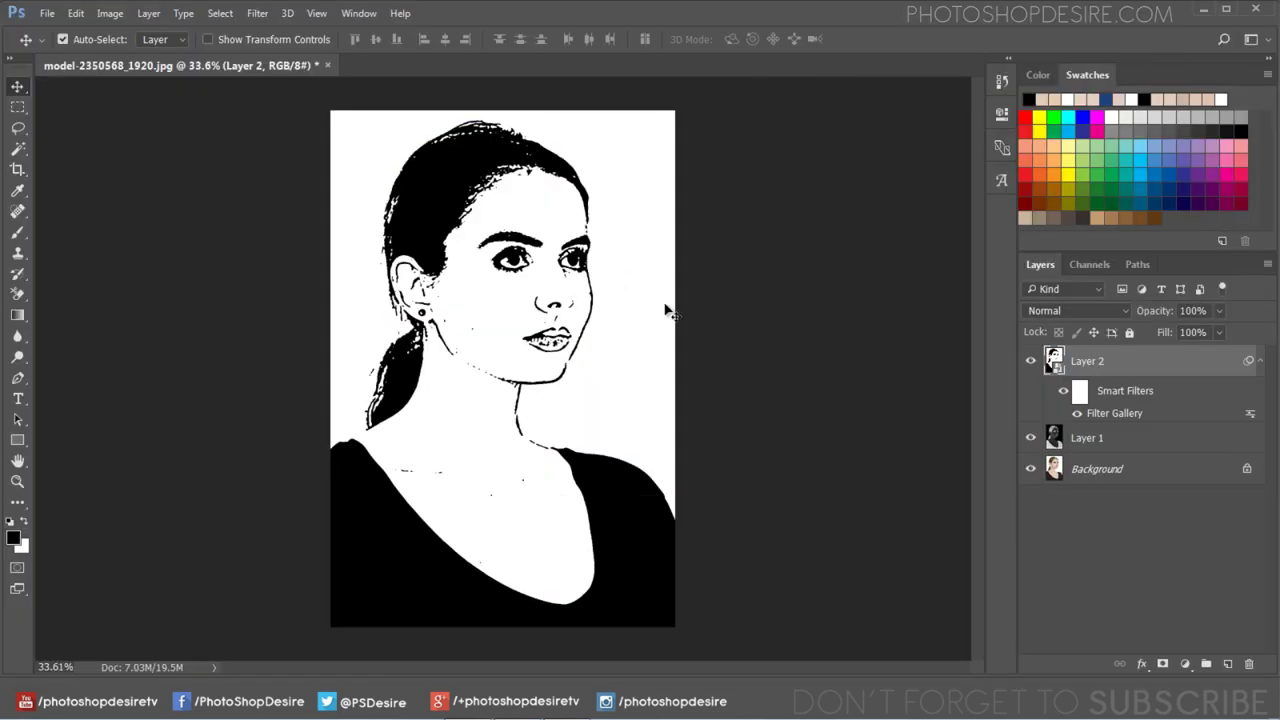
# - Set Layer 2's blend mode to Soft Light, toggling its visibility to compare the inked outlines
pyautogui.click(1031, 361)
pyautogui.click(1081, 311)
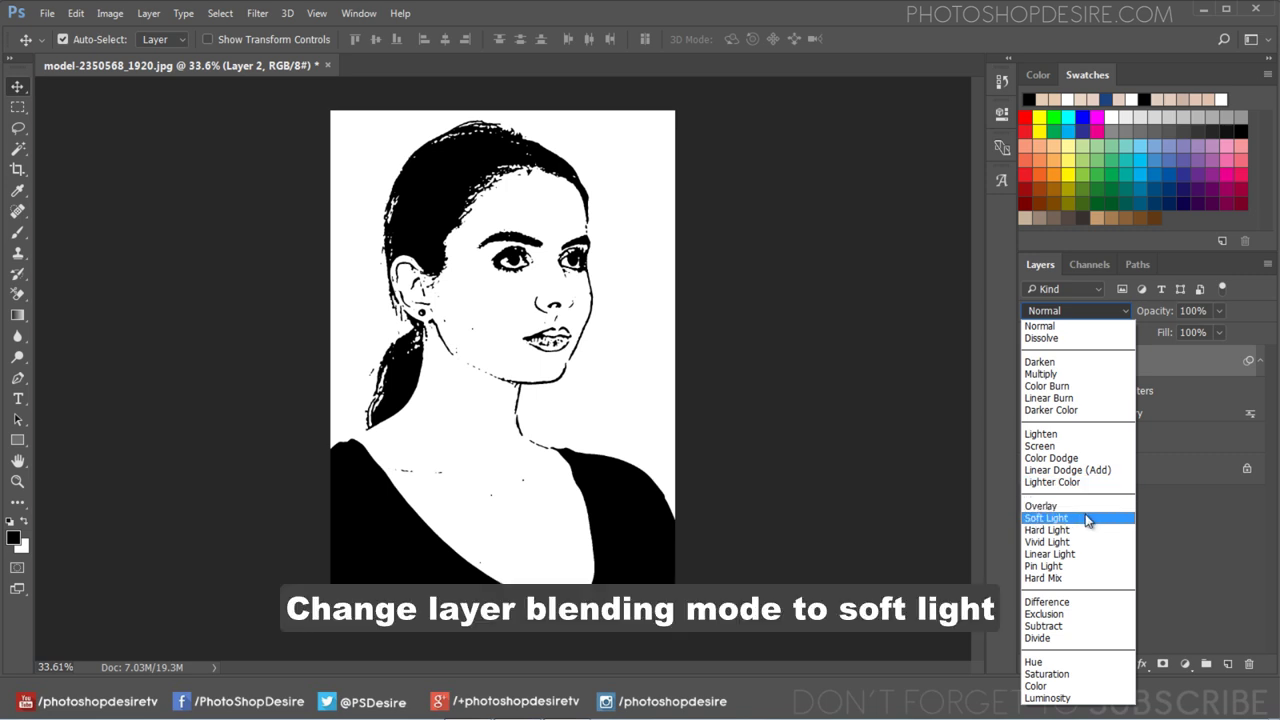
pyautogui.click(1087, 519)
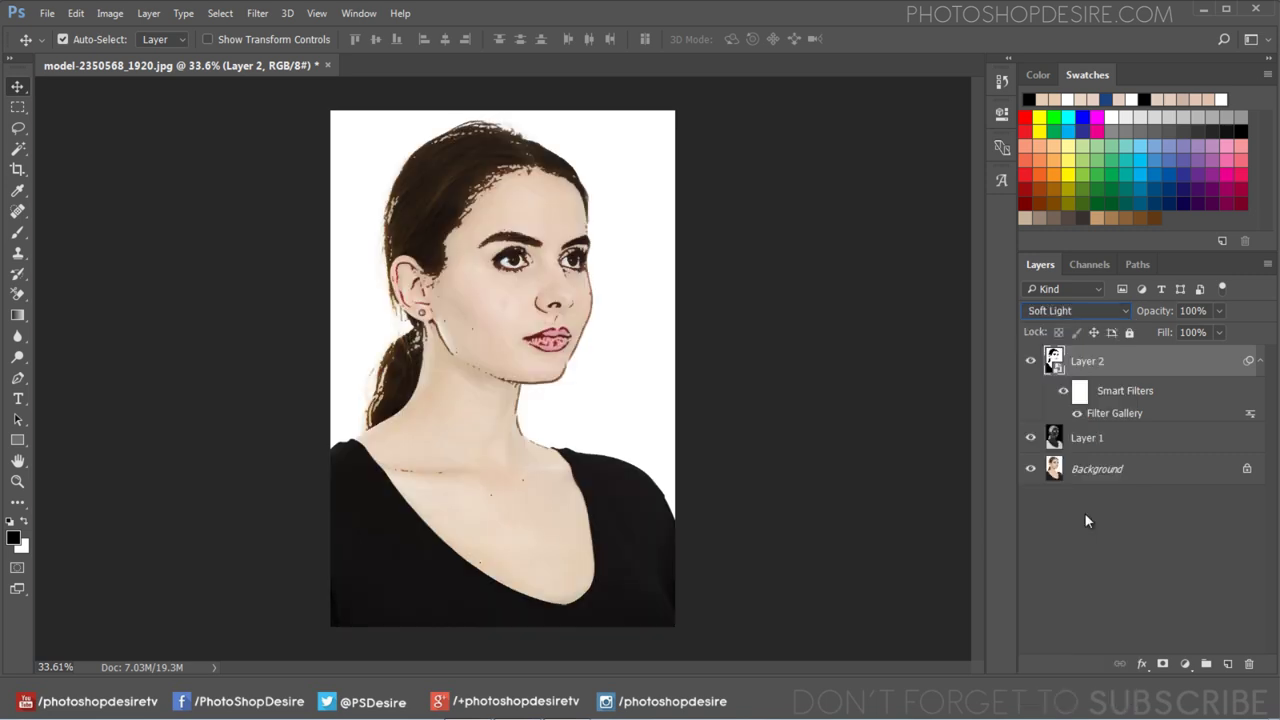
pyautogui.click(1031, 361)
# - Stamp visible layers with Ctrl+Alt+Shift+E into Layer 3 and convert it to a smart object
pyautogui.press('ctrl')
pyautogui.hotkey('ctrl', 'shift', 'alt', 'e')
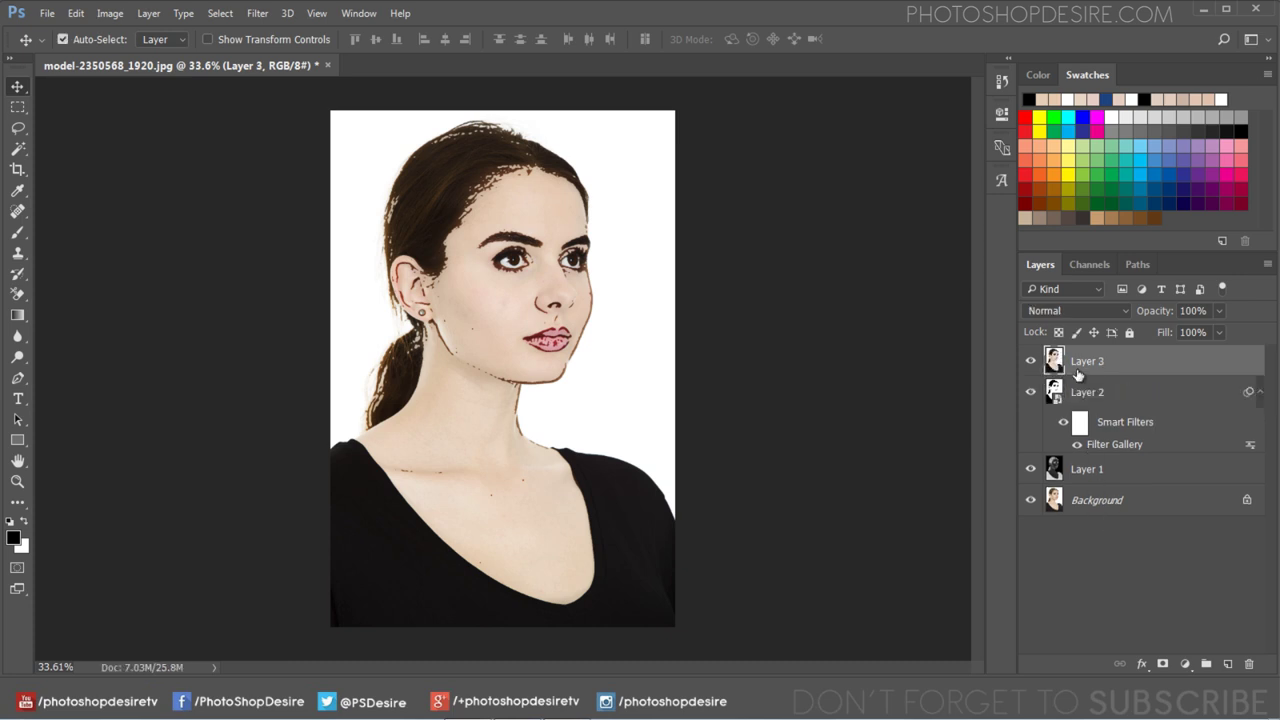
pyautogui.rightClick(1077, 366)
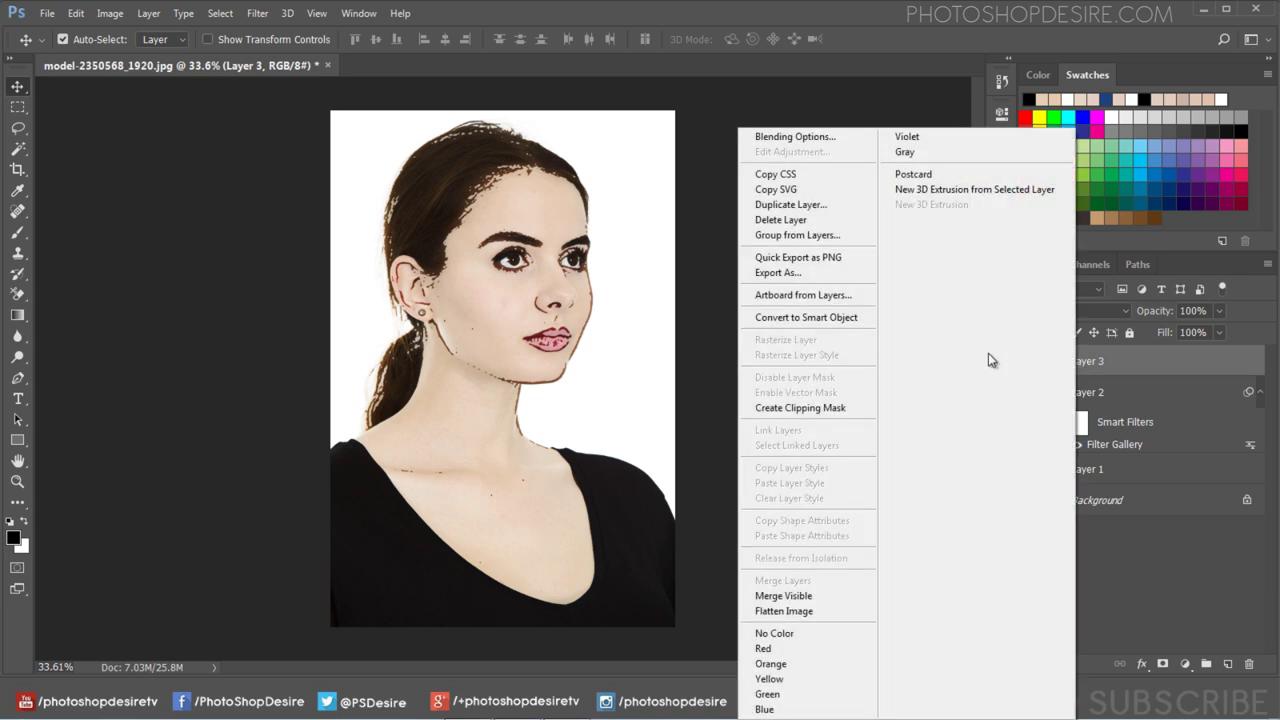
pyautogui.click(862, 318)
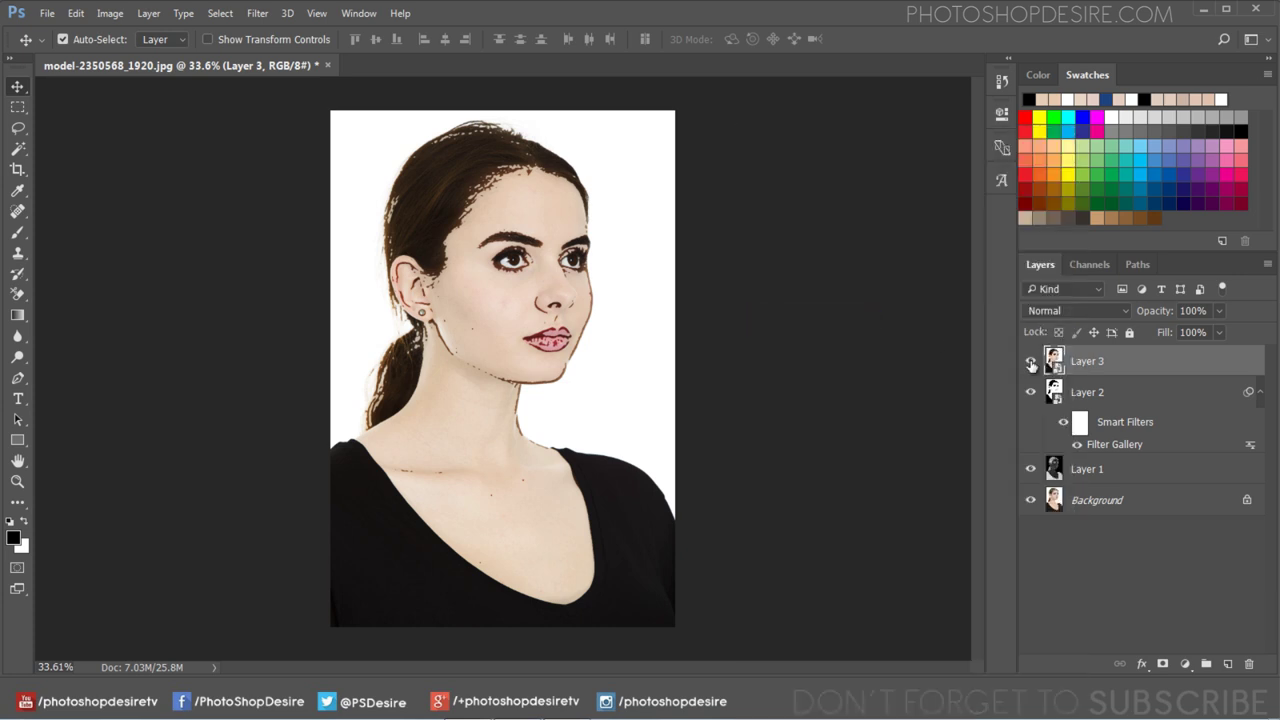
pyautogui.click(262, 18)
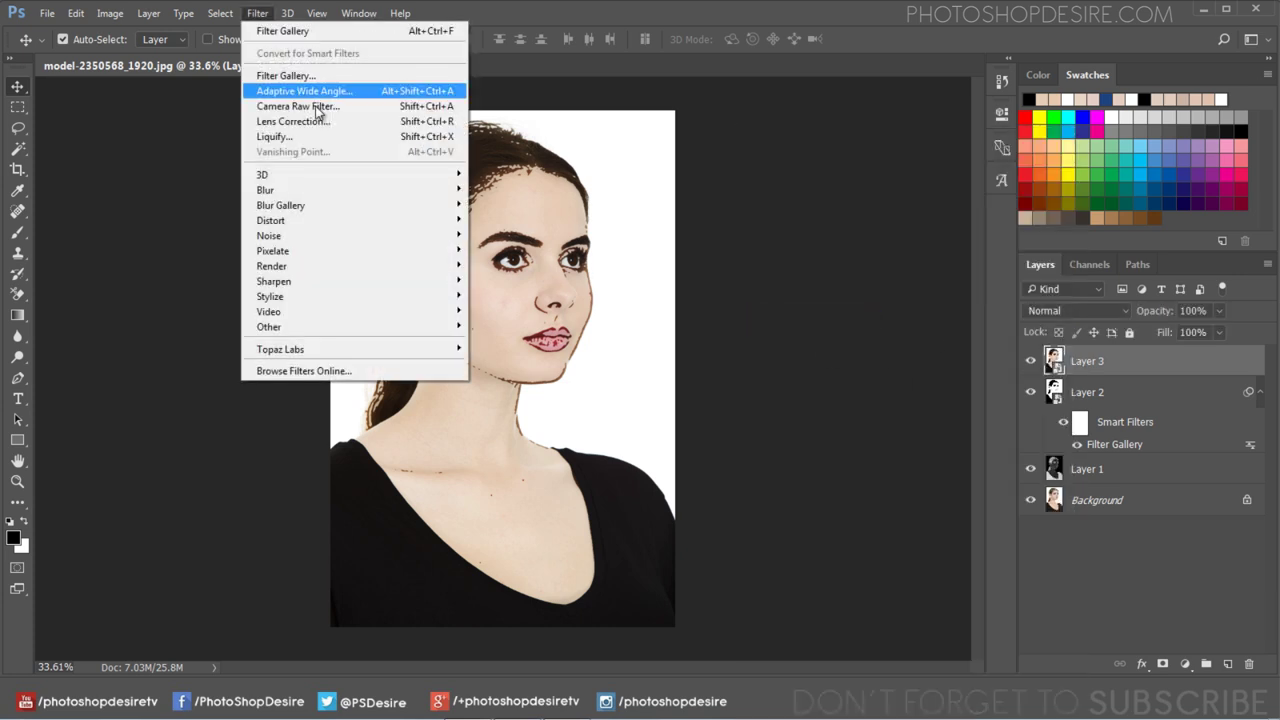
# - Apply a Filter Gallery Cutout to Layer 3: Levels 7, Edge Simplicity 4, Edge Fidelity 1
pyautogui.click(370, 88)
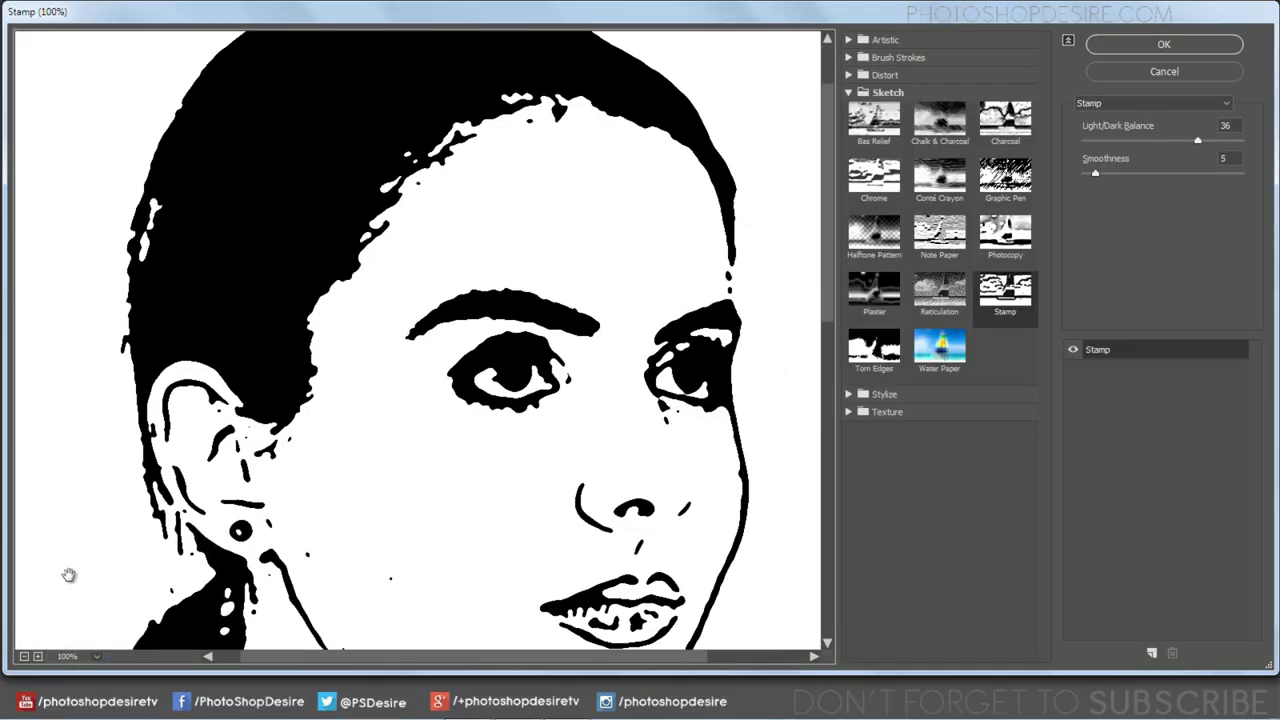
pyautogui.click(23, 656)
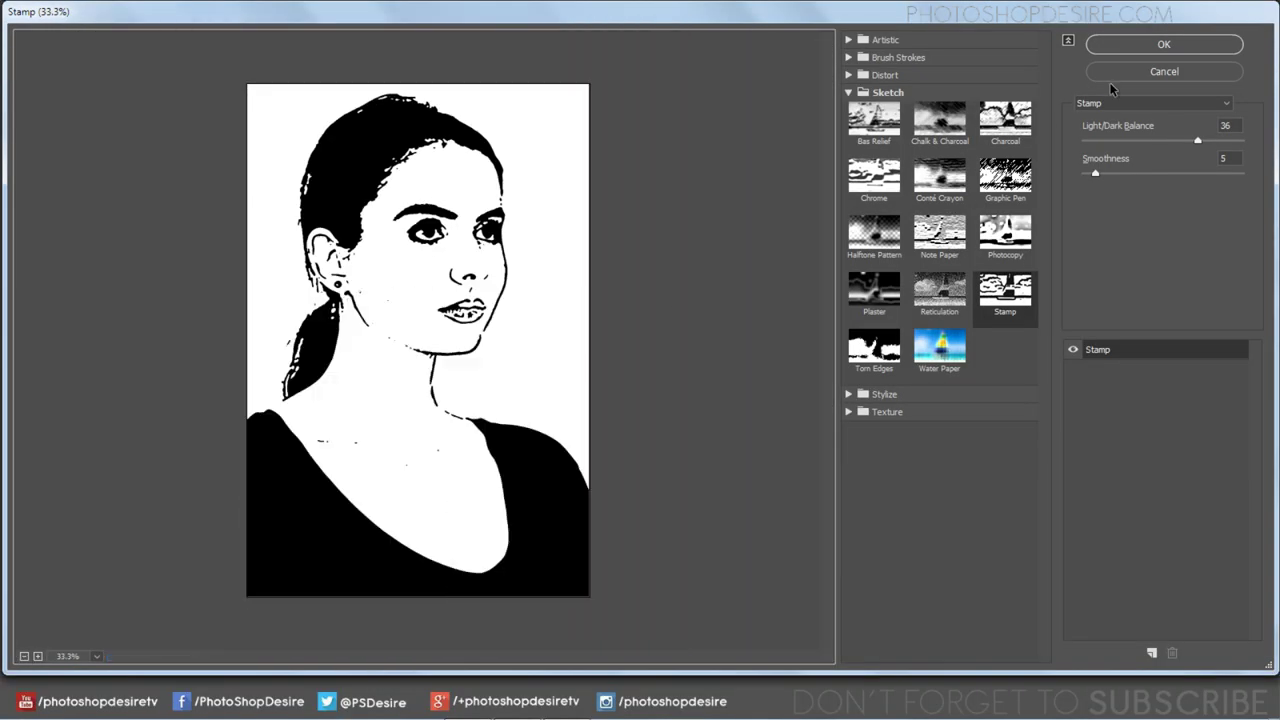
pyautogui.click(1120, 103)
pyautogui.scroll(3, 1143, 200)
pyautogui.scroll(3, 1143, 220)
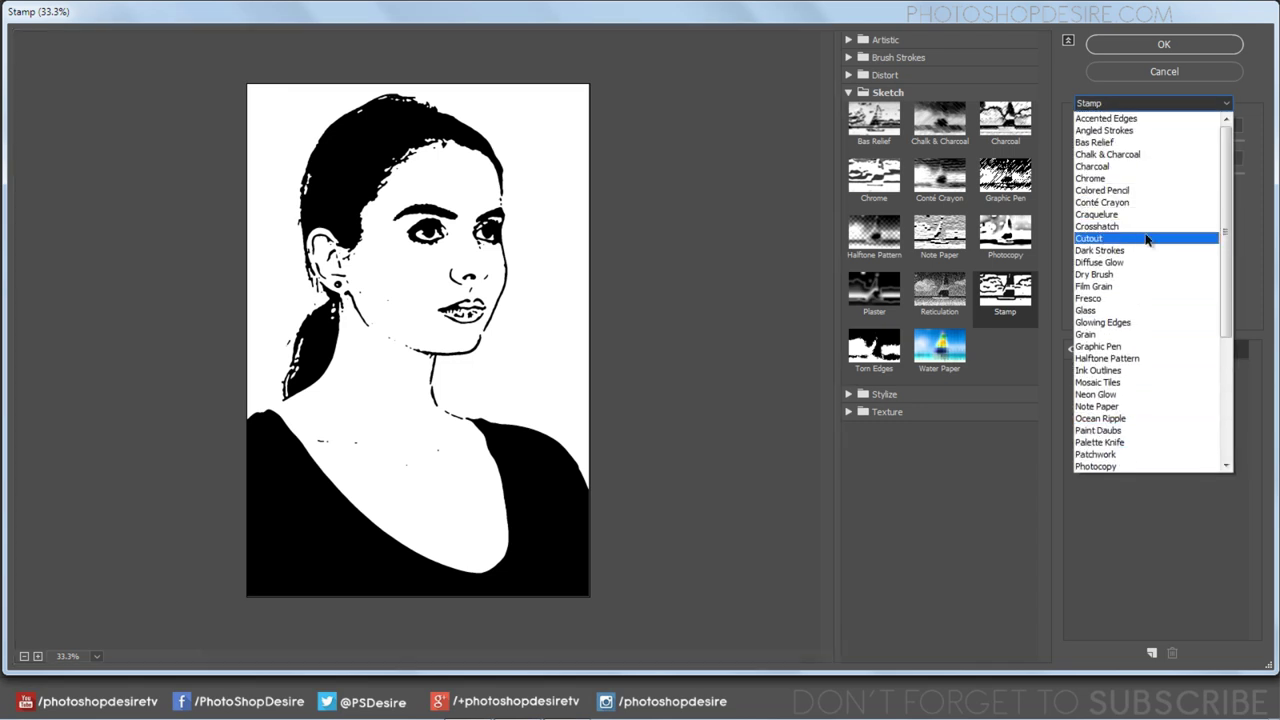
pyautogui.click(1147, 238)
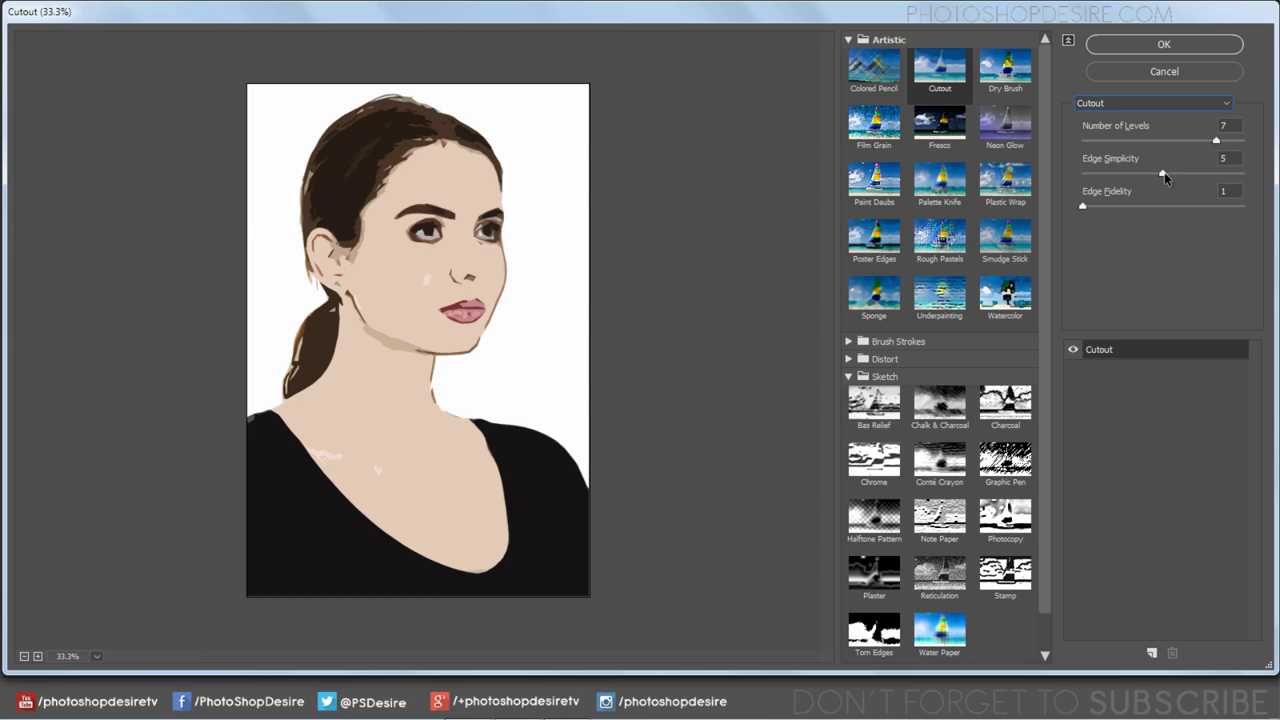
pyautogui.moveTo(1162, 173); pyautogui.dragTo(1150, 173)
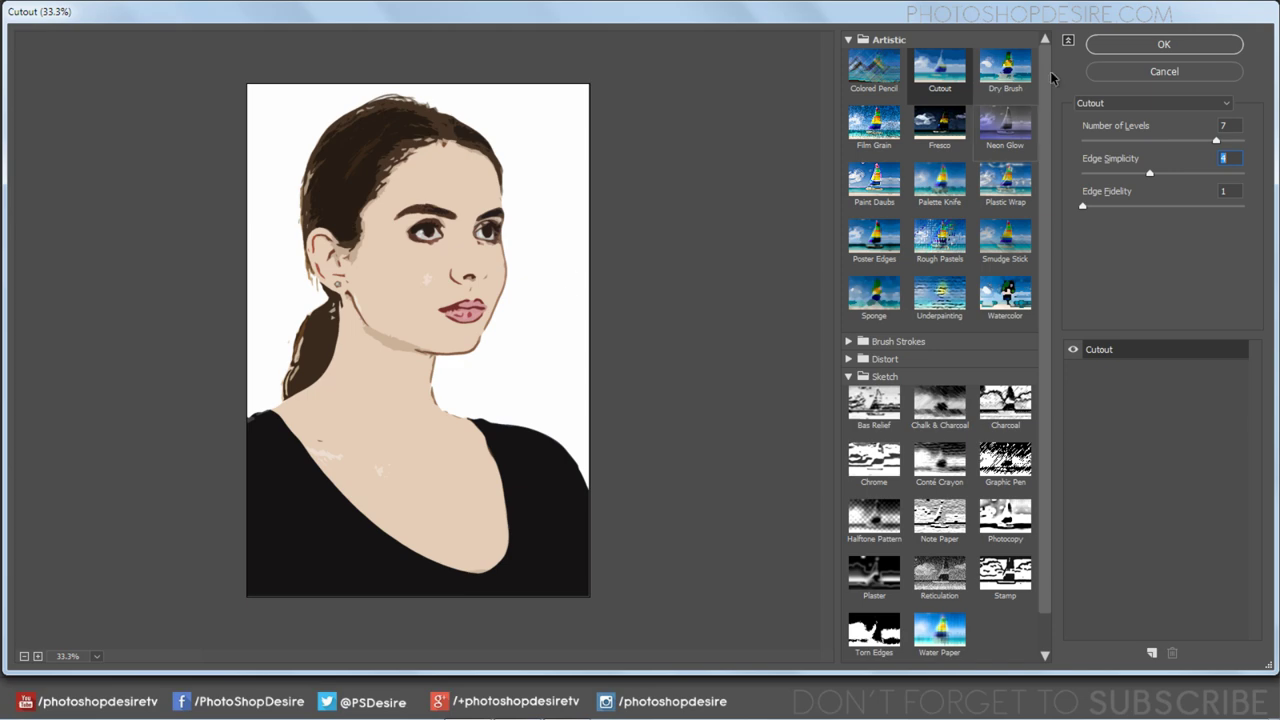
pyautogui.click(1113, 46)
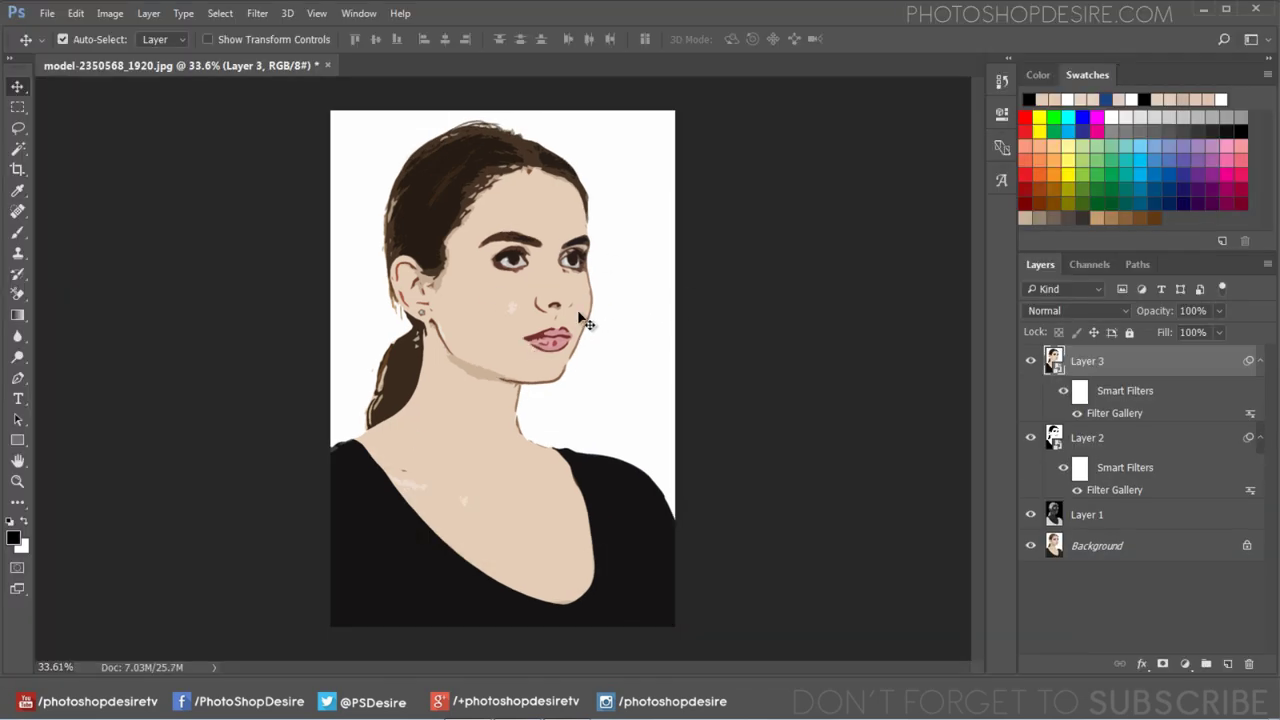
# - Stamp all visible layers into a new Layer 4 and zoom in around the face
pyautogui.click(1030, 361)
pyautogui.hotkey('ctrl', 'shift', 'alt', 'e')
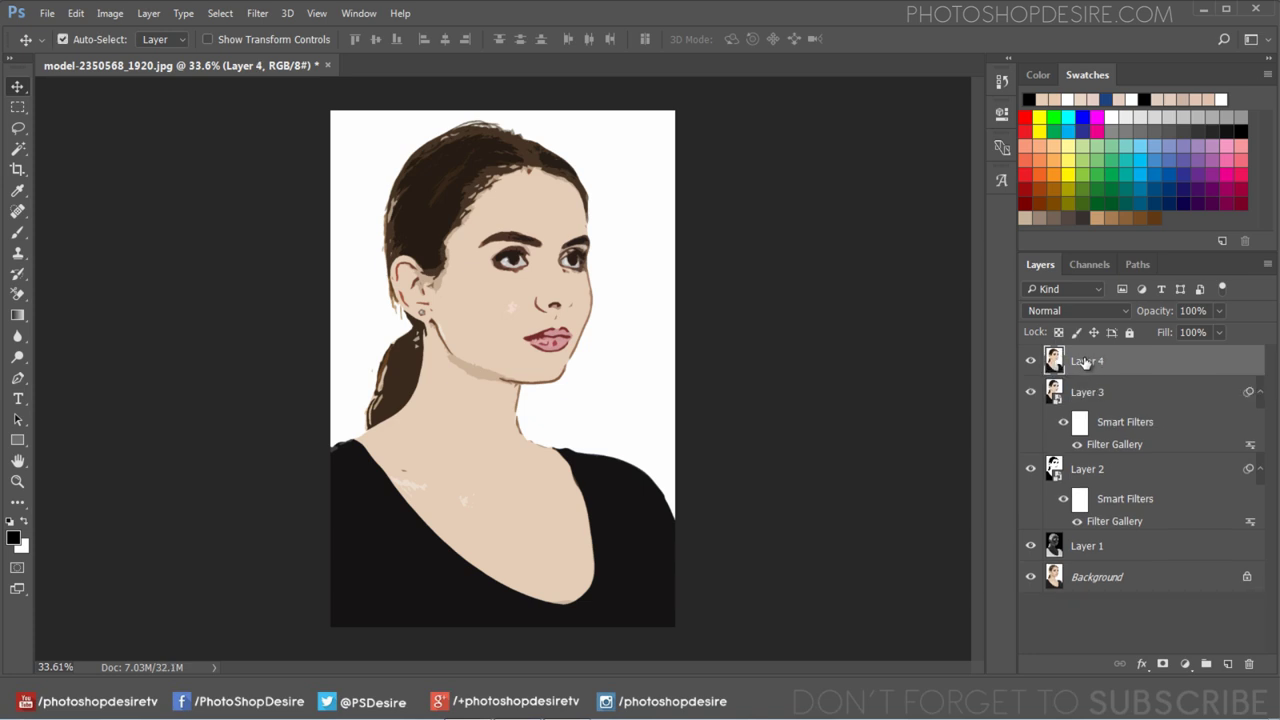
pyautogui.scroll(2, 666, 305)
pyautogui.scroll(4, 458, 298)
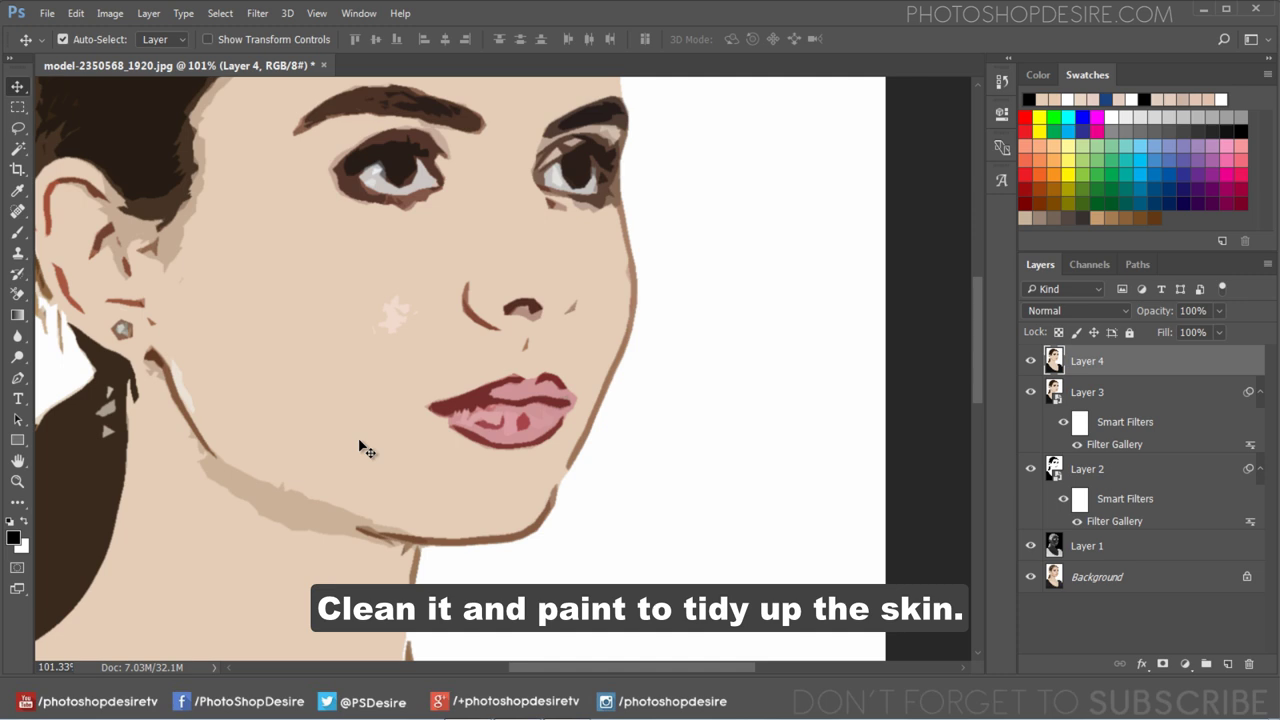
pyautogui.scroll(-2, 385, 520)
pyautogui.scroll(-2, 386, 540)
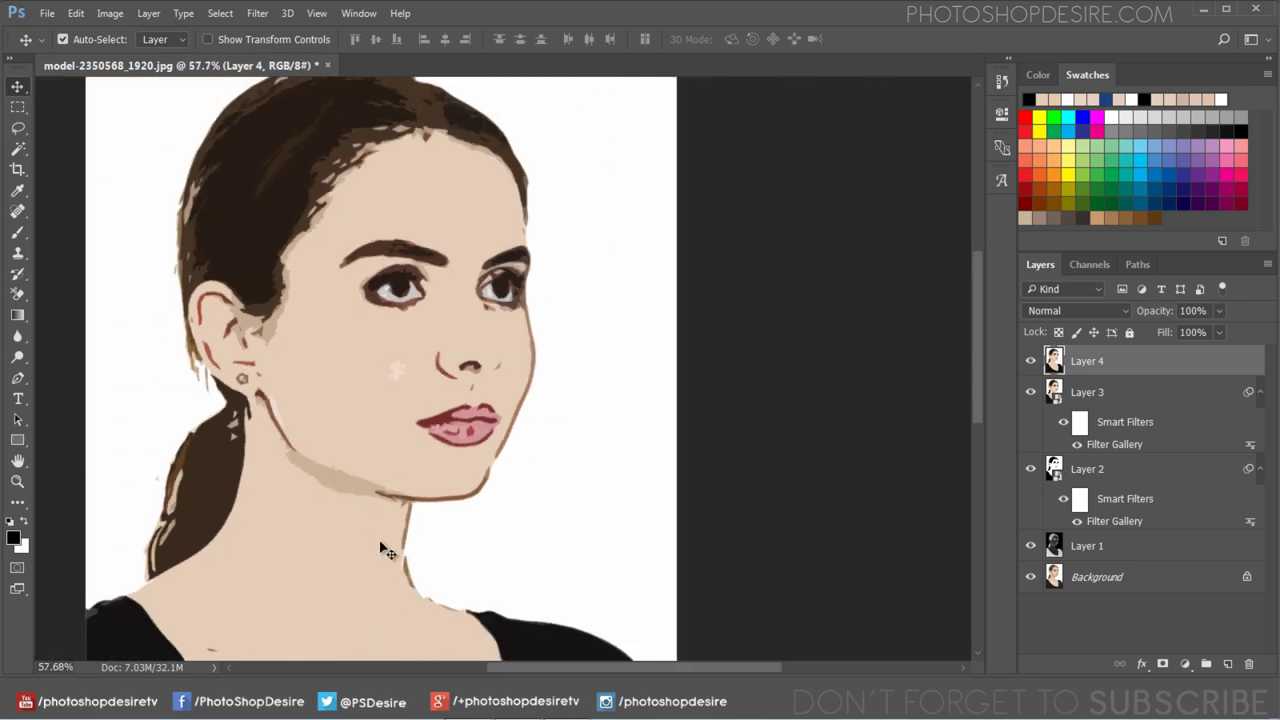
pyautogui.scroll(-1, 266, 664)
pyautogui.scroll(1, 275, 650)
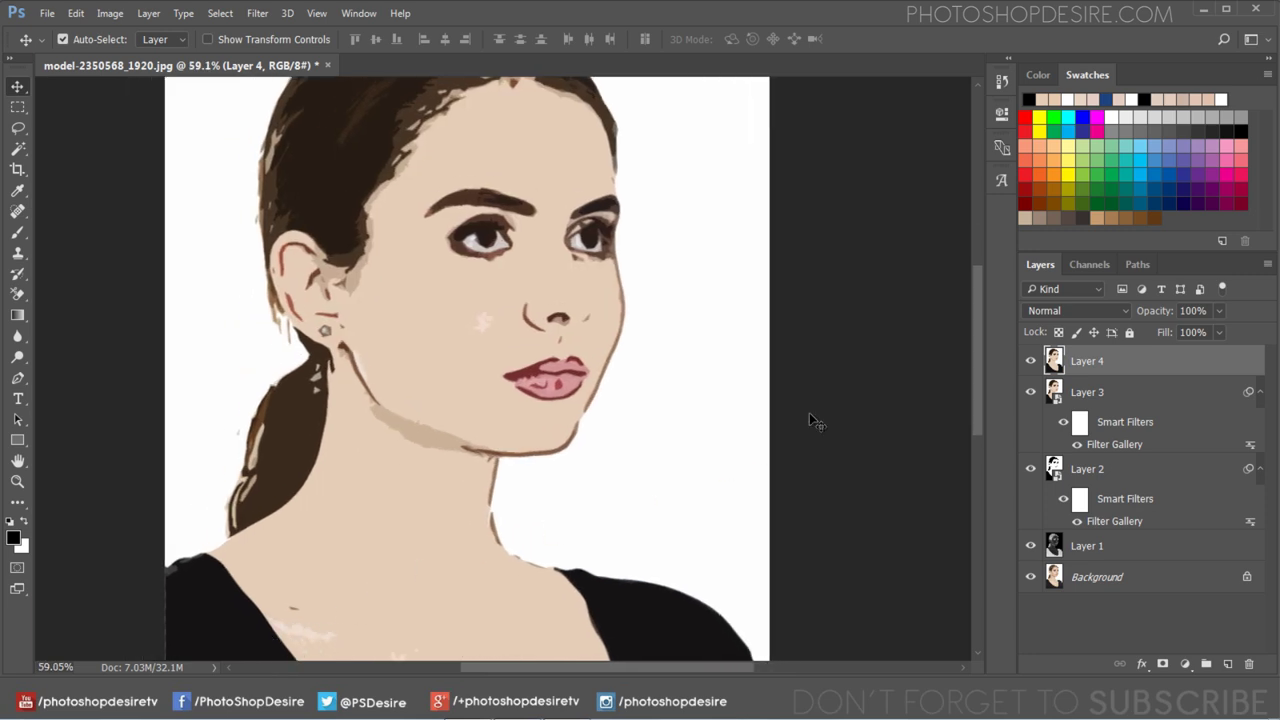
pyautogui.moveTo(976, 385); pyautogui.dragTo(975, 412)
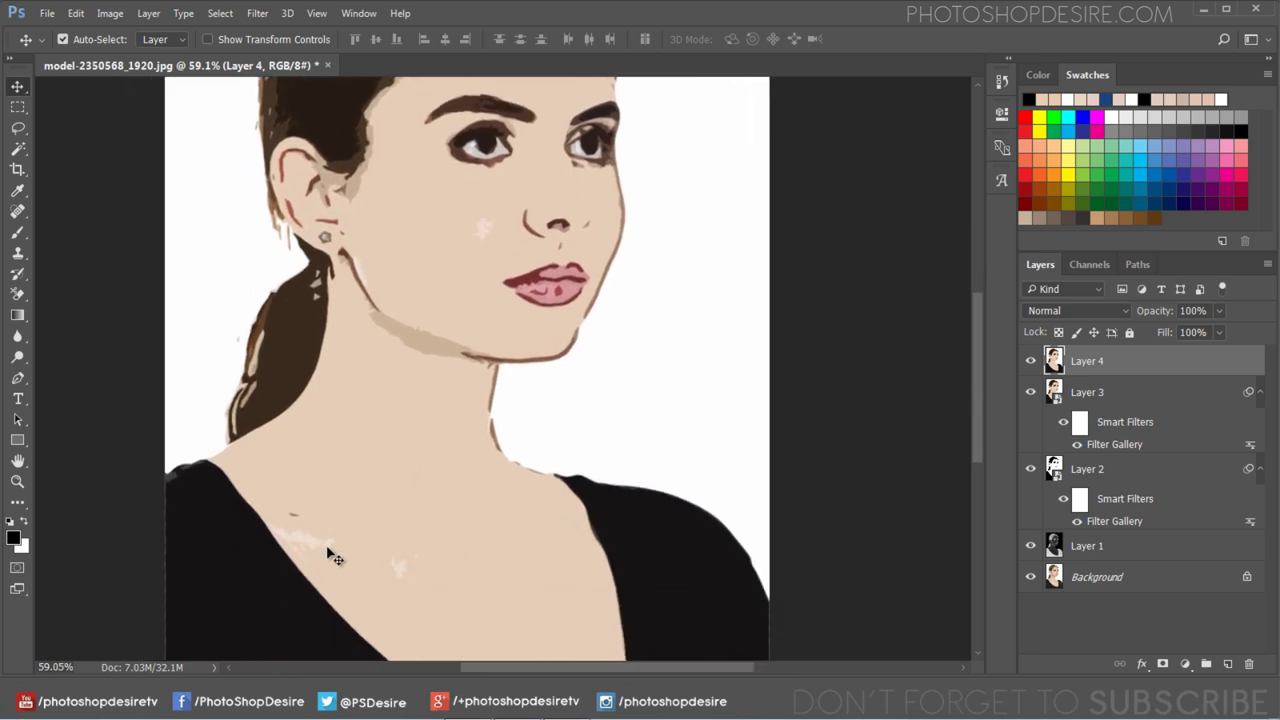
pyautogui.click(18, 232)
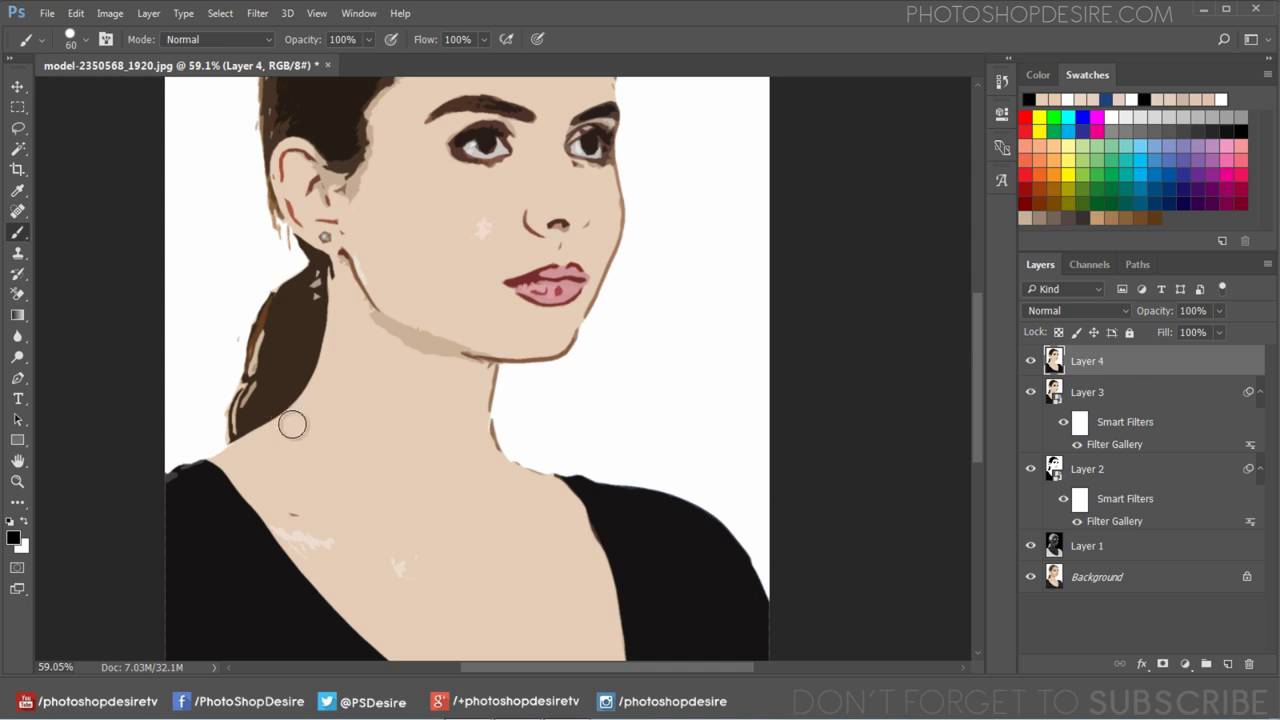
# - Sample the skin tone and paint it over the stray light strokes on the neck
pyautogui.scroll(2, 339, 482)
pyautogui.scroll(2, 339, 482)
pyautogui.keyDown('alt'); pyautogui.click(342, 493); pyautogui.keyUp('alt')
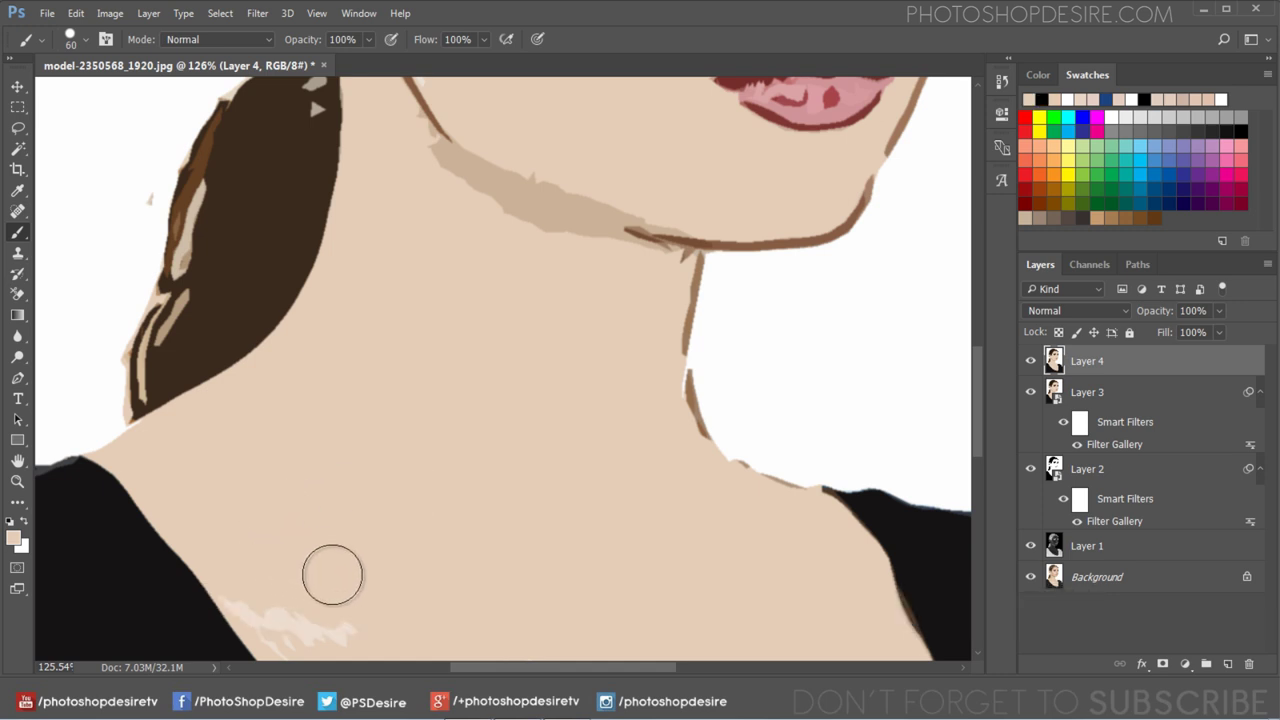
pyautogui.scroll(-1, 363, 551)
pyautogui.scroll(-8, 380, 545)
pyautogui.scroll(6, 410, 575)
pyautogui.scroll(4, 420, 590)
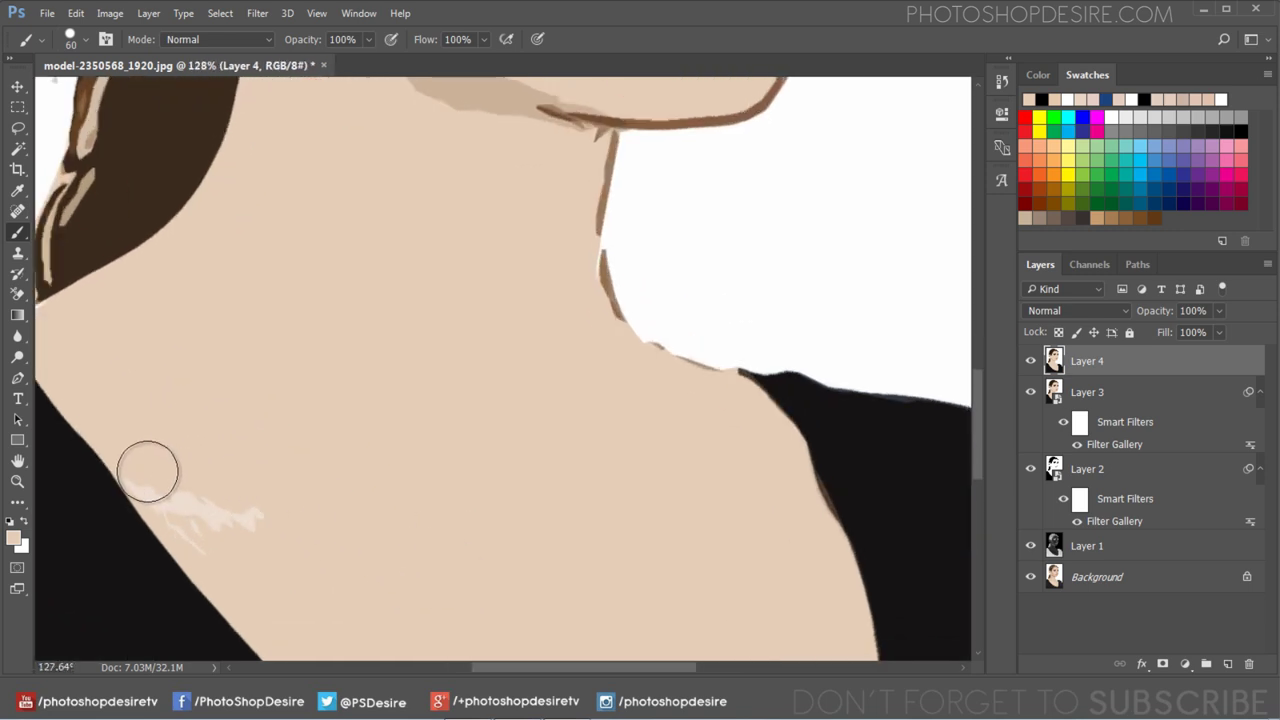
pyautogui.moveTo(149, 470)
pyautogui.mouseDown()
pyautogui.moveTo(171, 500)
pyautogui.moveTo(254, 531)
pyautogui.mouseUp()
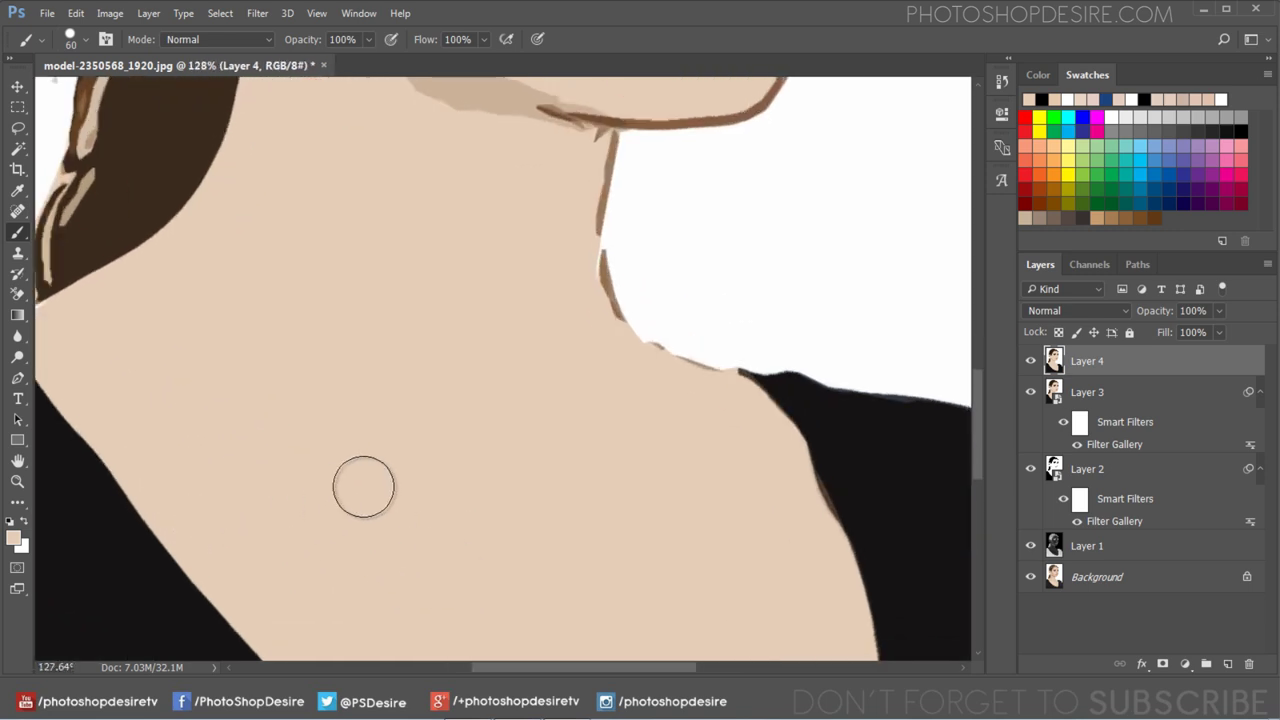
# - Paint over the darker marks on the lower lip
pyautogui.scroll(-8, 363, 484)
pyautogui.scroll(3, 423, 229)
pyautogui.scroll(2, 457, 271)
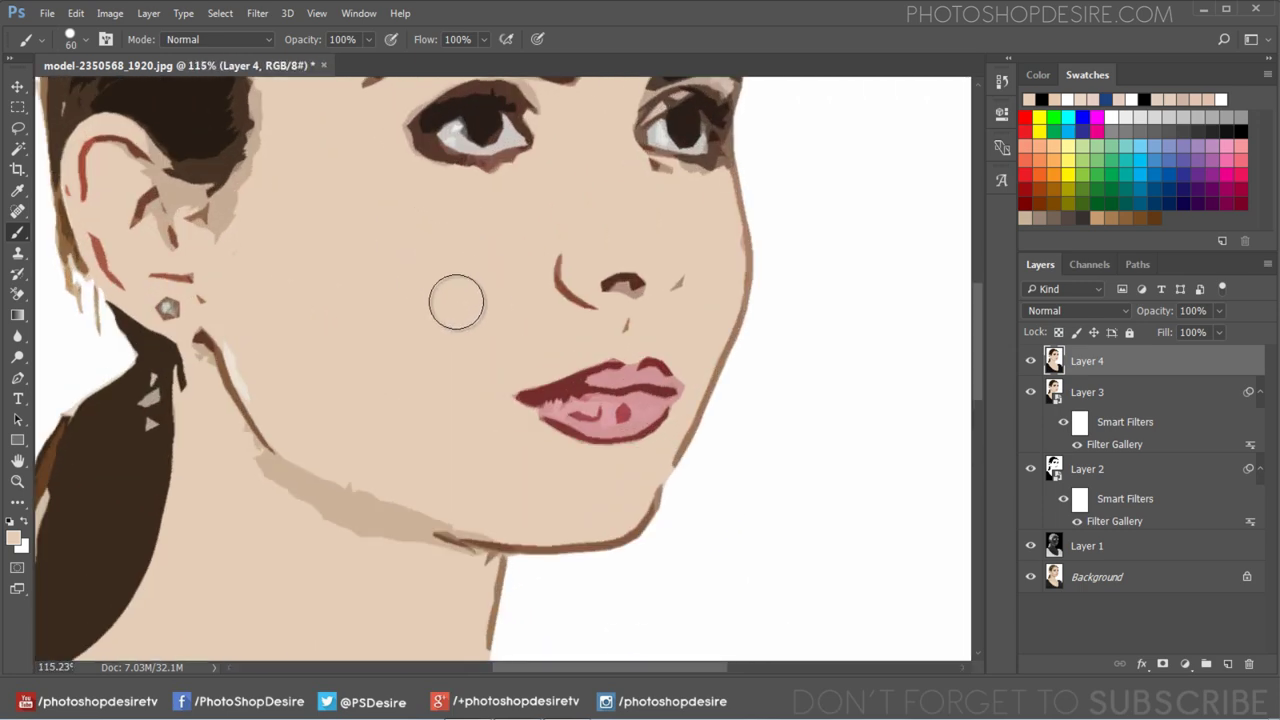
pyautogui.scroll(-4, 446, 302)
pyautogui.scroll(2, 443, 291)
pyautogui.scroll(1, 440, 271)
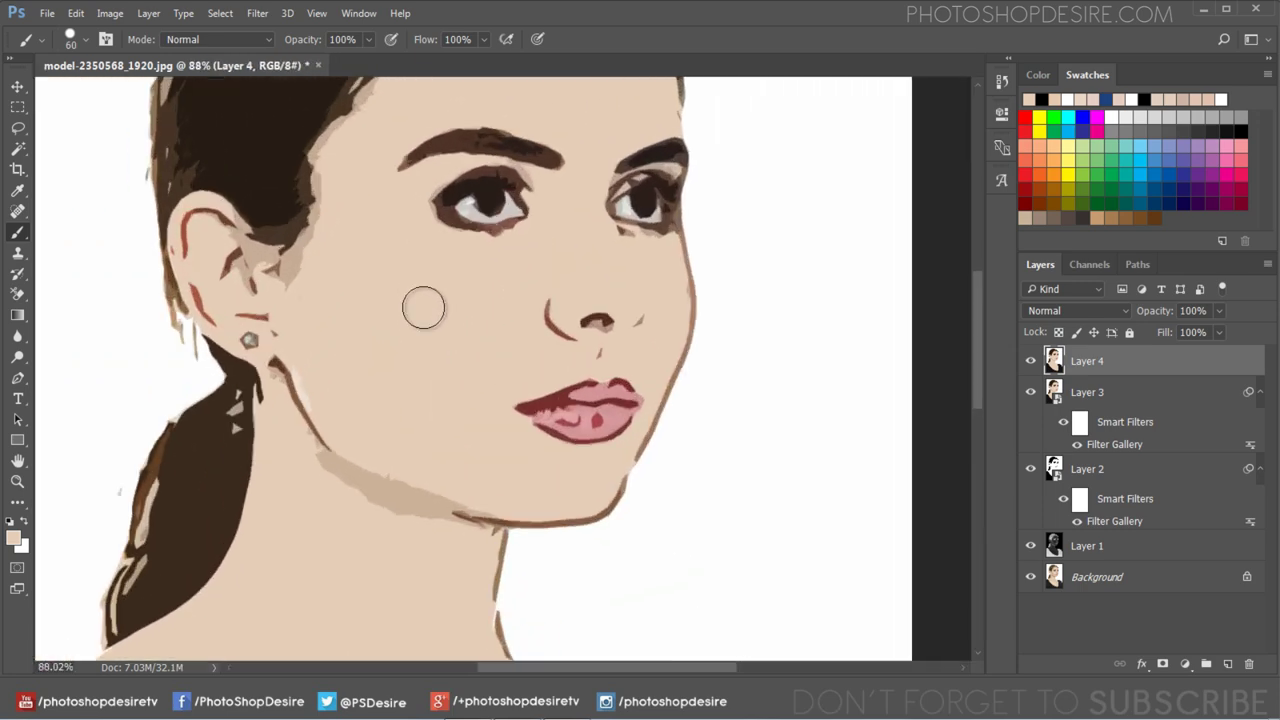
pyautogui.scroll(1, 426, 306)
pyautogui.scroll(-2, 423, 309)
pyautogui.scroll(-2, 420, 300)
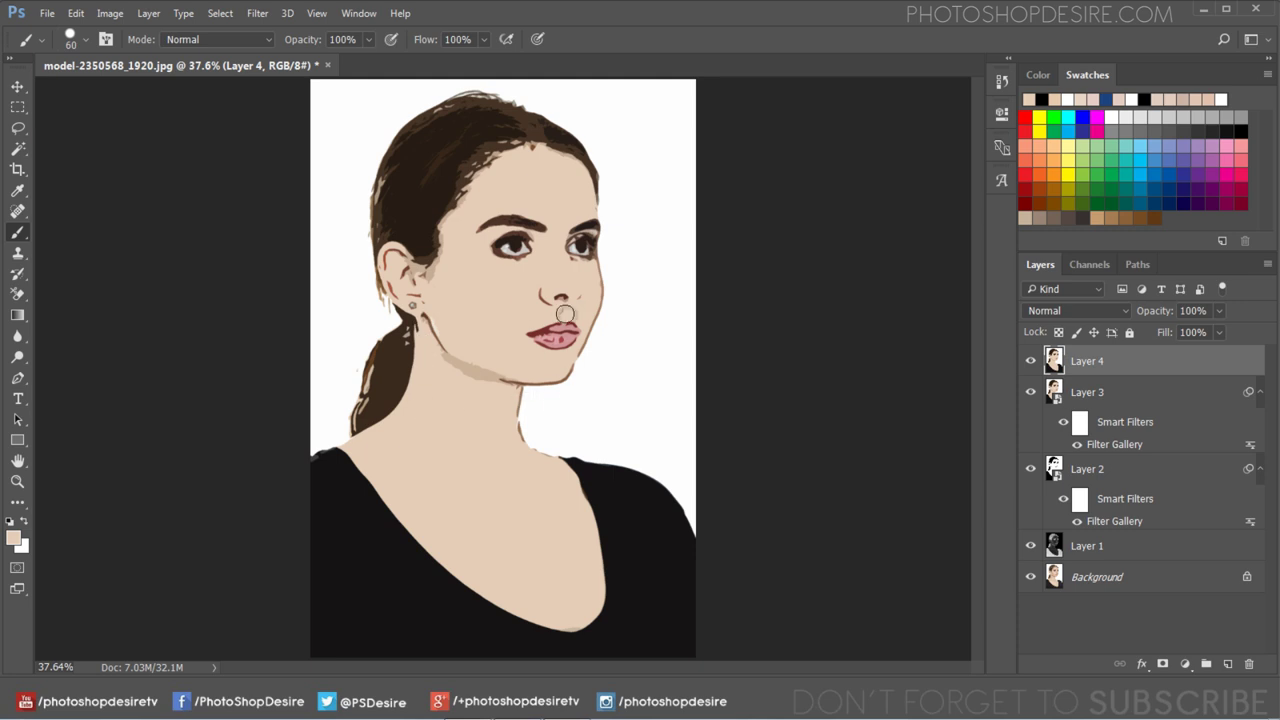
pyautogui.scroll(2, 620, 350)
pyautogui.scroll(2, 530, 335)
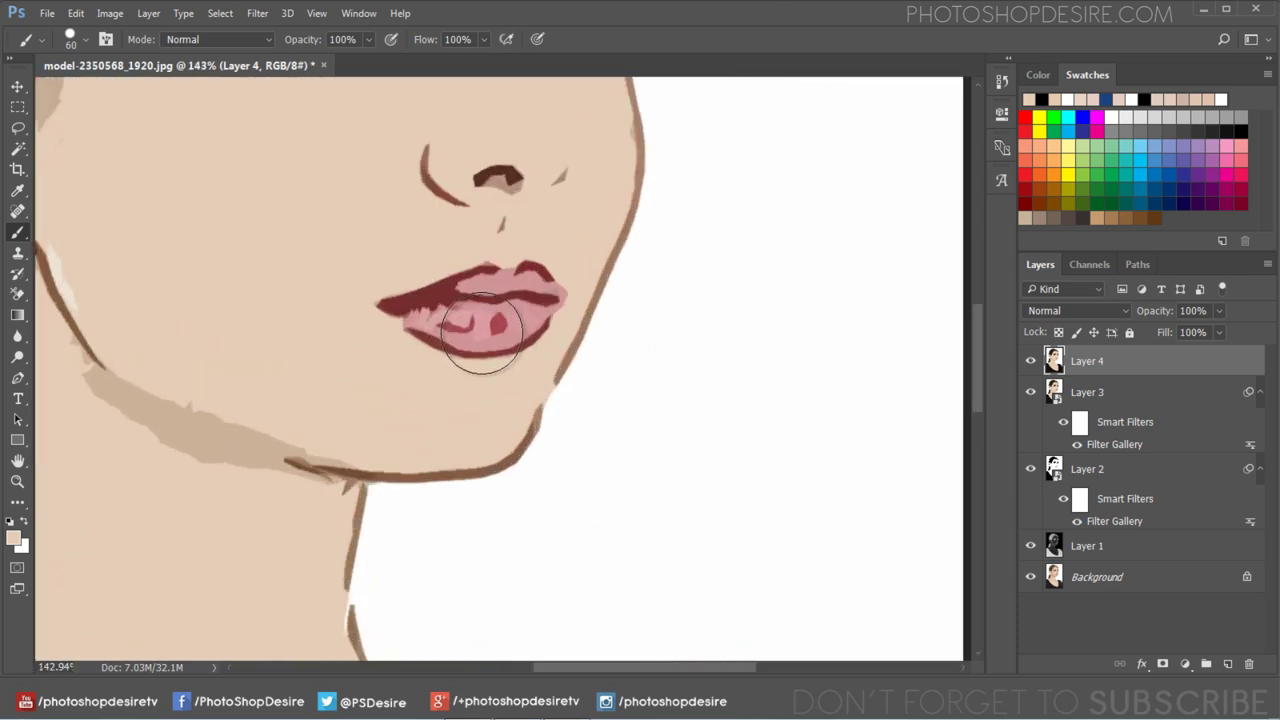
pyautogui.scroll(1, 491, 325)
pyautogui.moveTo(491, 325); pyautogui.dragTo(514, 316)
pyautogui.scroll(-2, 514, 316)
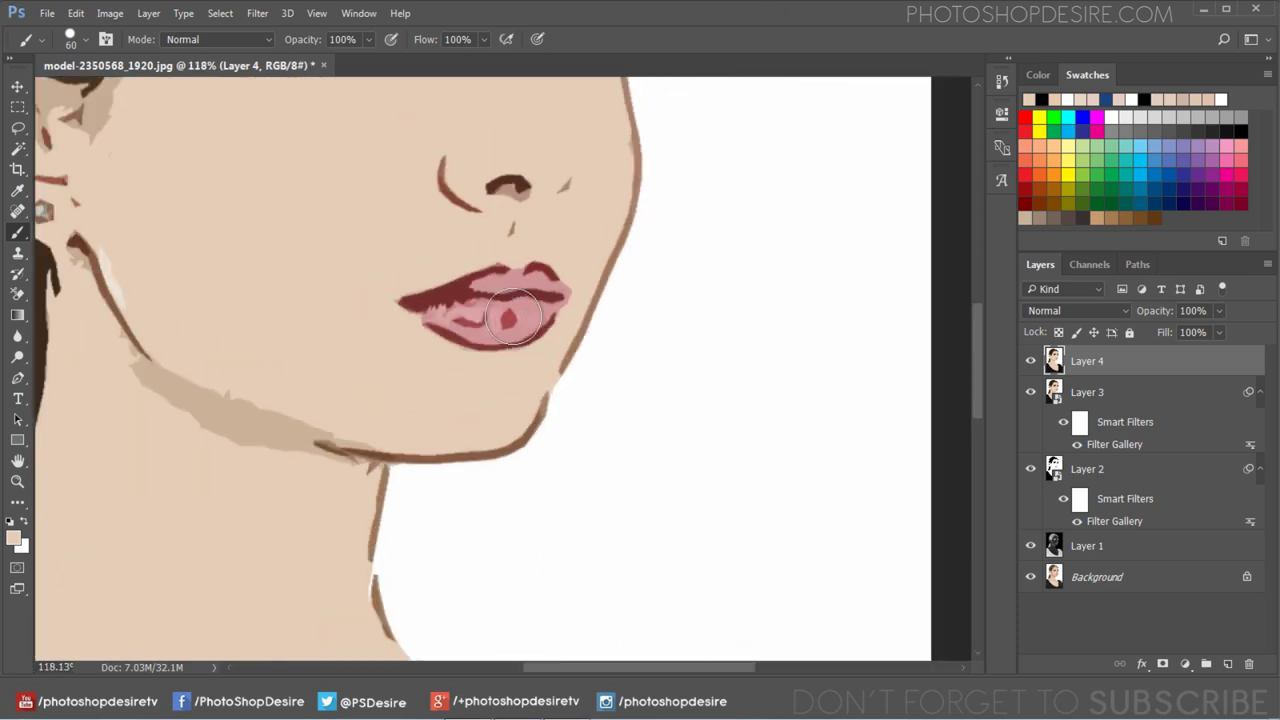
pyautogui.scroll(-2, 530, 330)
pyautogui.scroll(-1, 594, 366)
pyautogui.scroll(1, 537, 336)
pyautogui.scroll(2, 540, 335)
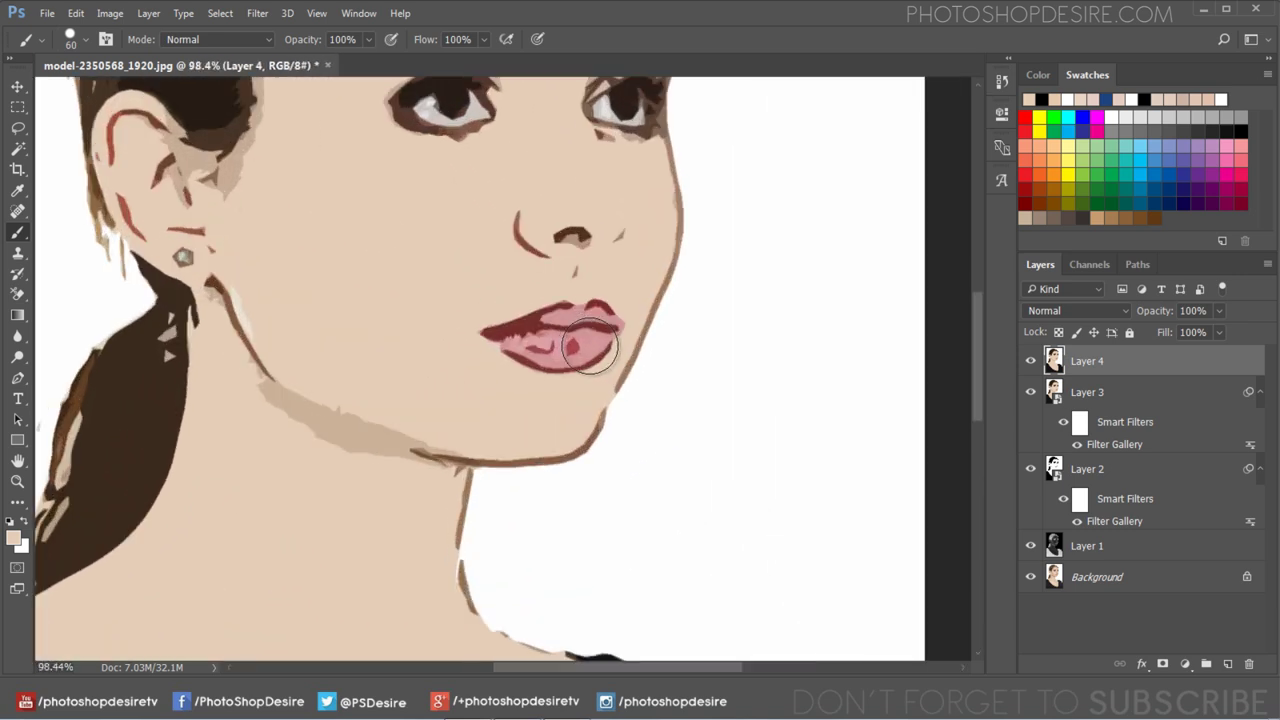
pyautogui.scroll(2, 530, 345)
pyautogui.scroll(1, 503, 357)
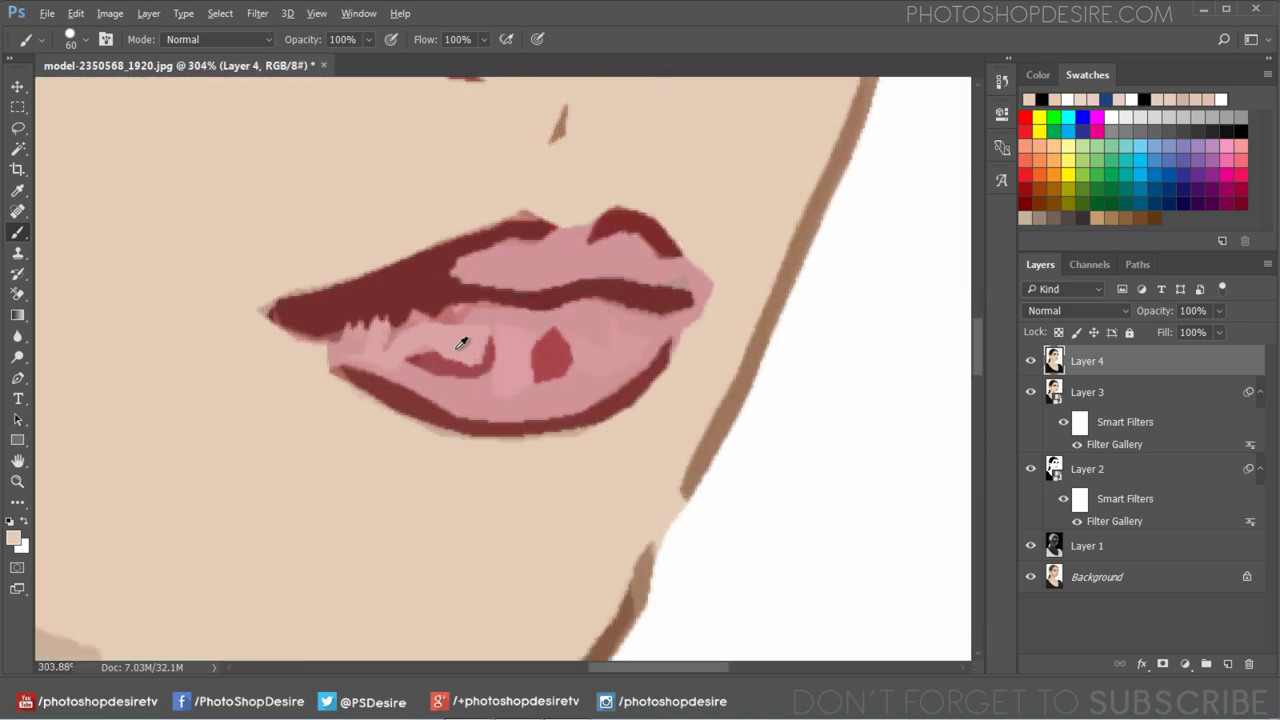
# - Sample the lip pink, shrink the brush to 9 px, and paint over the dark lower-lip streak
pyautogui.keyDown('alt'); pyautogui.click(458, 344); pyautogui.keyUp('alt')
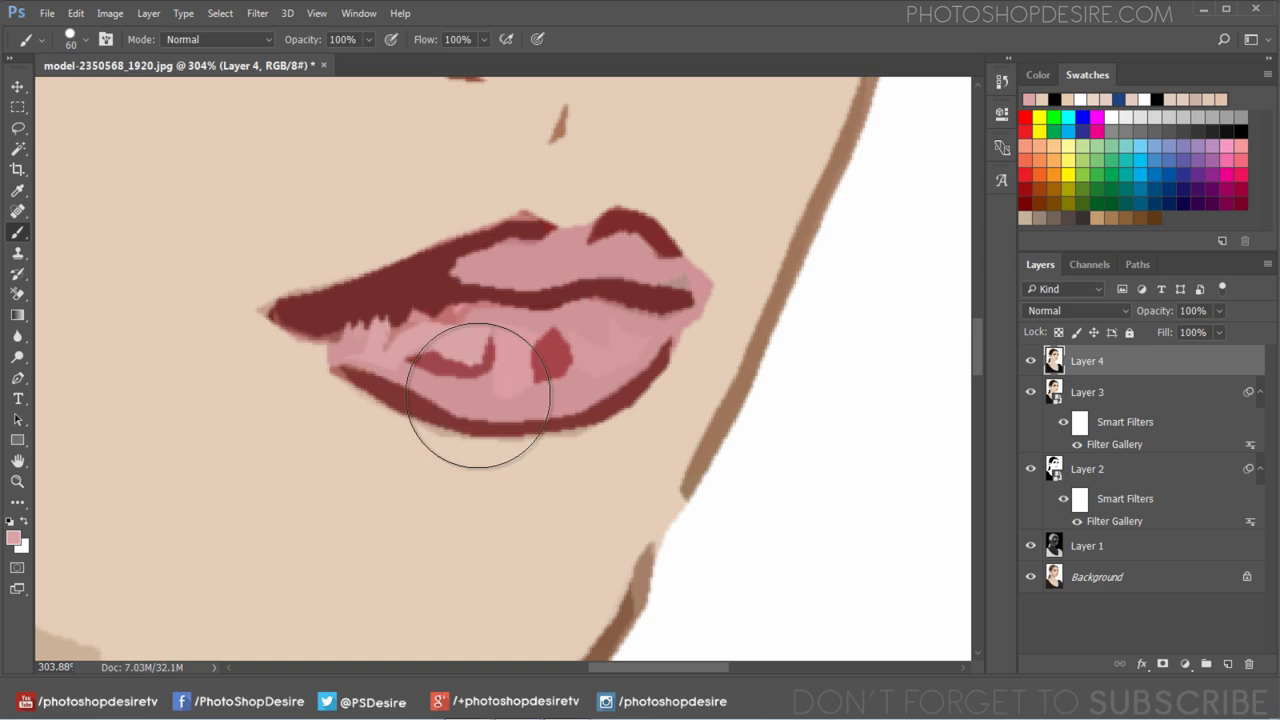
pyautogui.press('[')
pyautogui.press('[')
pyautogui.press('[')
pyautogui.press('[')
pyautogui.press('[')
pyautogui.press('[')
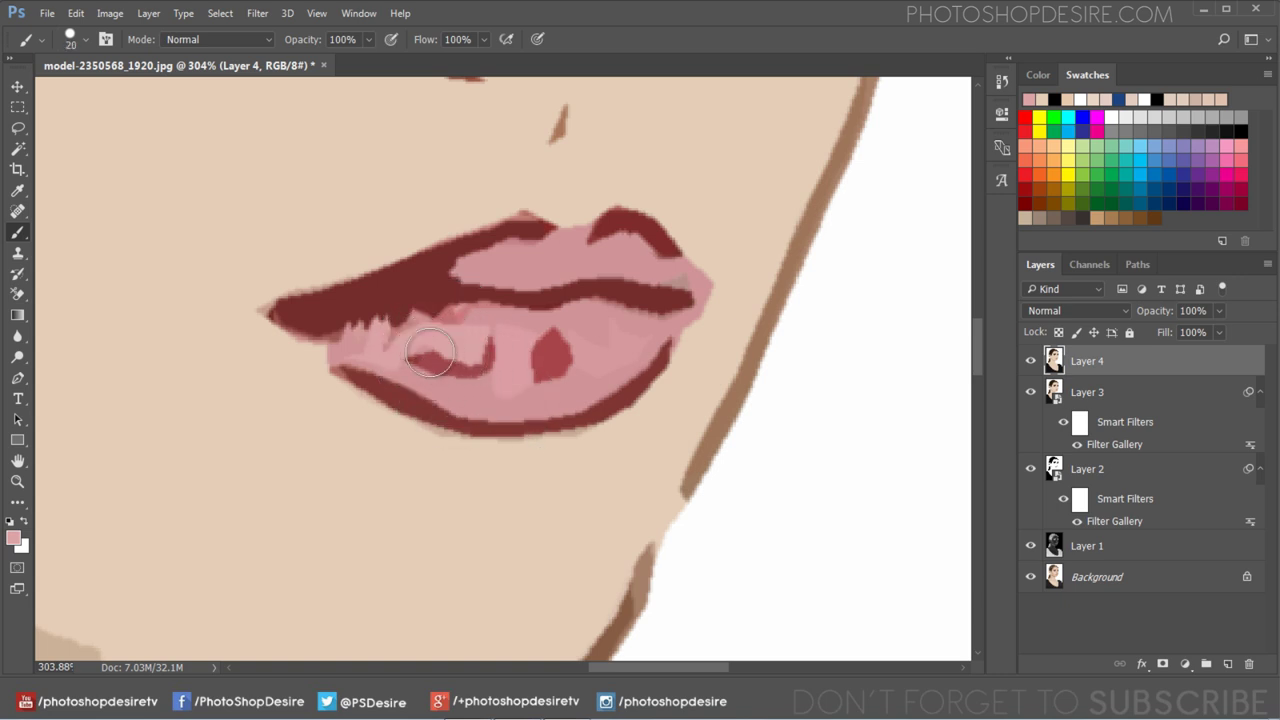
pyautogui.press('[')
pyautogui.press('[')
pyautogui.press('[')
pyautogui.moveTo(409, 357)
pyautogui.mouseDown()
pyautogui.moveTo(450, 368)
pyautogui.moveTo(430, 365)
pyautogui.moveTo(490, 340)
pyautogui.moveTo(485, 370)
pyautogui.moveTo(449, 366)
pyautogui.moveTo(457, 380)
pyautogui.moveTo(520, 363)
pyautogui.moveTo(507, 357)
pyautogui.mouseUp()
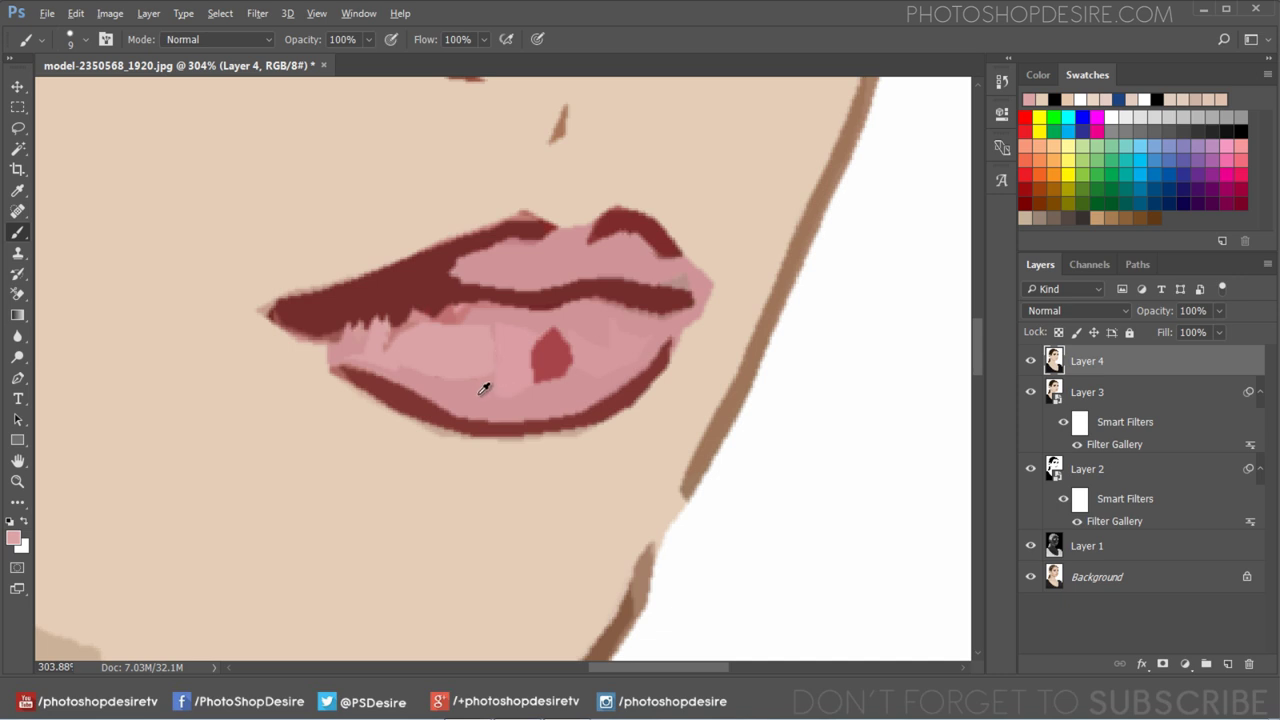
# - Sample a lighter pink and paint it across the lower lip and its lighter patch
pyautogui.keyDown('alt'); pyautogui.click(440, 375); pyautogui.keyUp('alt')
pyautogui.moveTo(403, 345)
pyautogui.mouseDown()
pyautogui.moveTo(498, 352)
pyautogui.moveTo(486, 349)
pyautogui.moveTo(546, 334)
pyautogui.moveTo(531, 354)
pyautogui.moveTo(543, 369)
pyautogui.moveTo(500, 383)
pyautogui.moveTo(520, 374)
pyautogui.moveTo(452, 374)
pyautogui.moveTo(394, 349)
pyautogui.moveTo(423, 331)
pyautogui.moveTo(514, 334)
pyautogui.mouseUp()
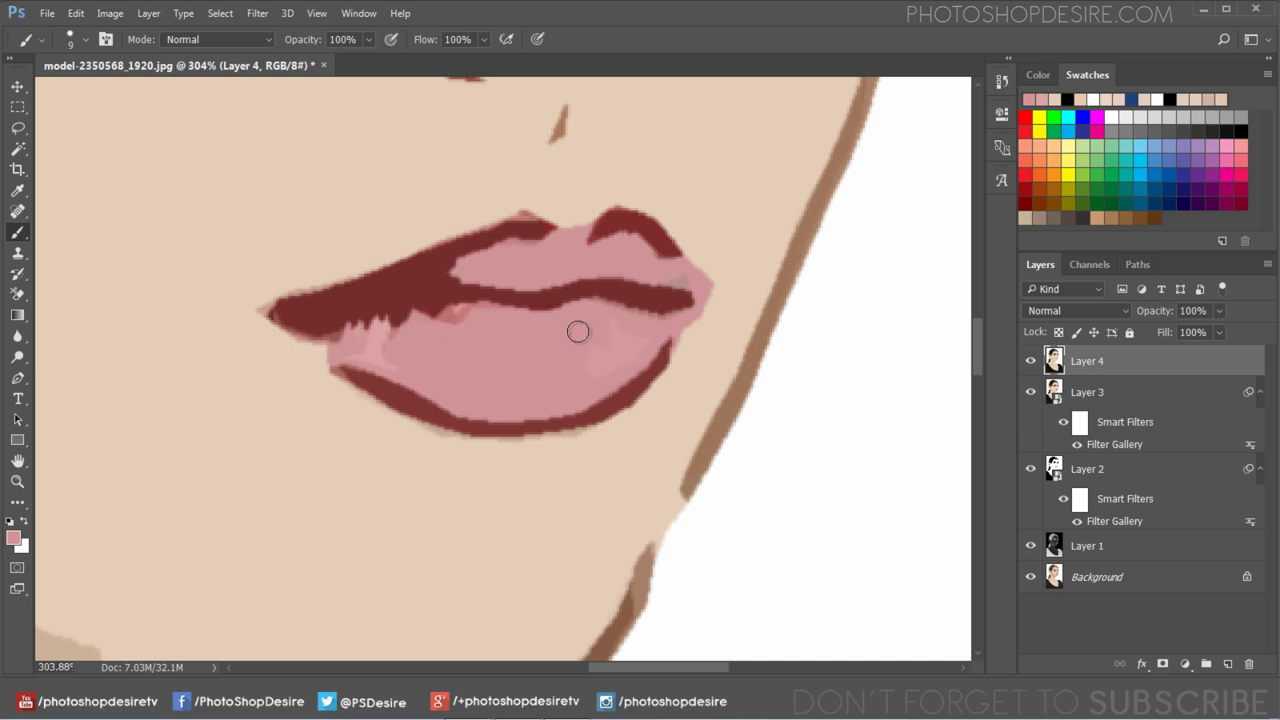
pyautogui.moveTo(643, 333)
pyautogui.mouseDown()
pyautogui.moveTo(609, 360)
pyautogui.moveTo(556, 354)
pyautogui.mouseUp()
pyautogui.scroll(-5, 555, 354)
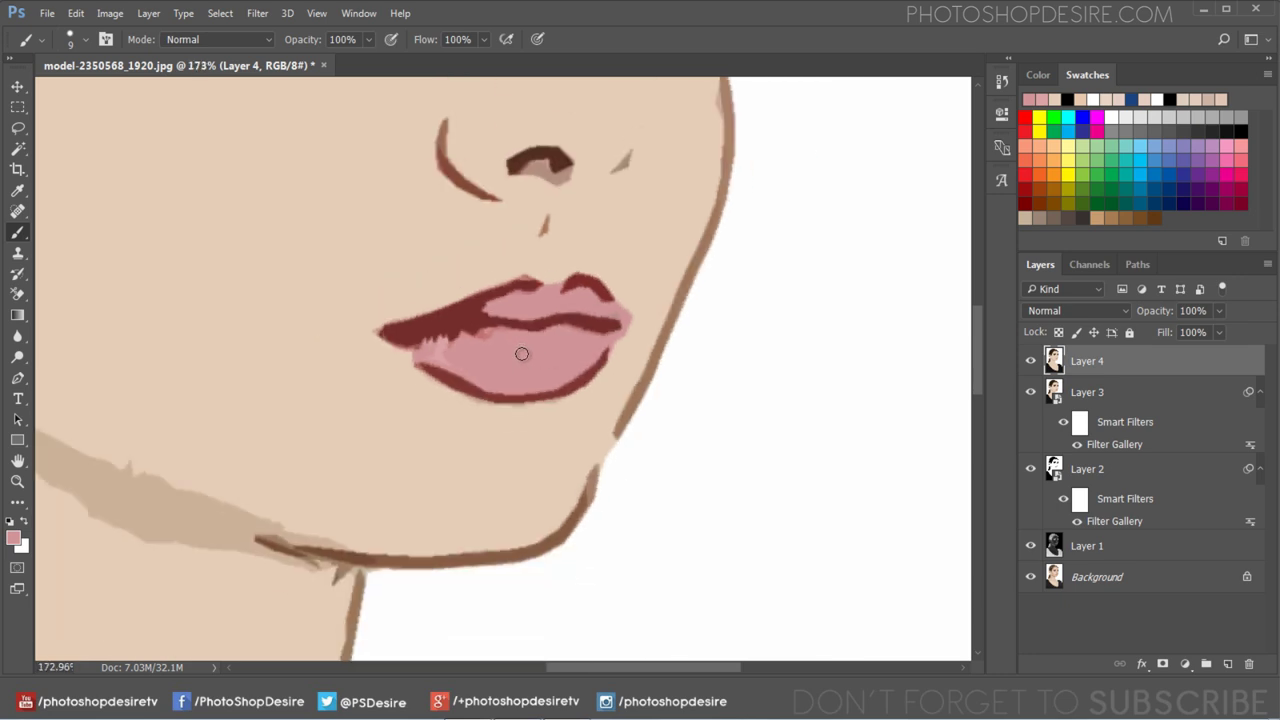
pyautogui.scroll(-5, 517, 351)
pyautogui.scroll(-10, 517, 351)
pyautogui.scroll(-4, 490, 407)
# - Toggle the Background layer's visibility to compare the cartoon against the original photo
pyautogui.scroll(3, 605, 372)
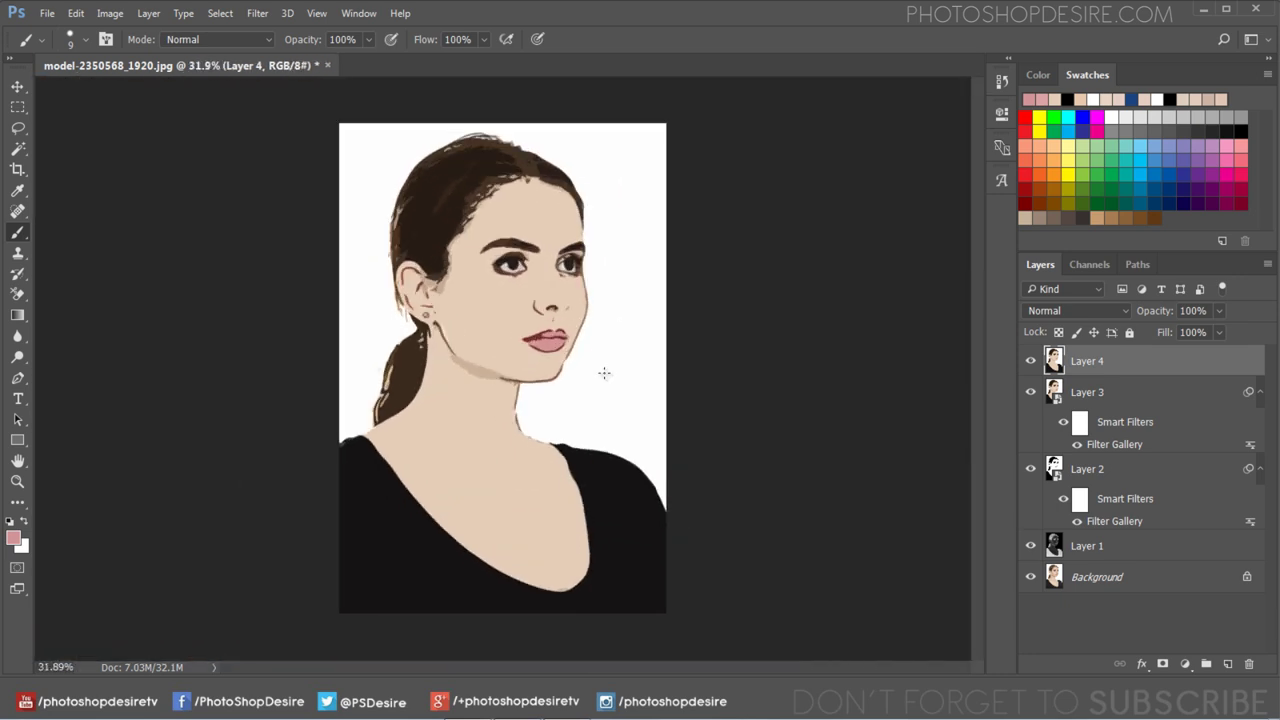
pyautogui.keyDown('alt'); pyautogui.click(1032, 578); pyautogui.keyUp('alt')
pyautogui.keyDown('alt'); pyautogui.click(1032, 578); pyautogui.keyUp('alt')
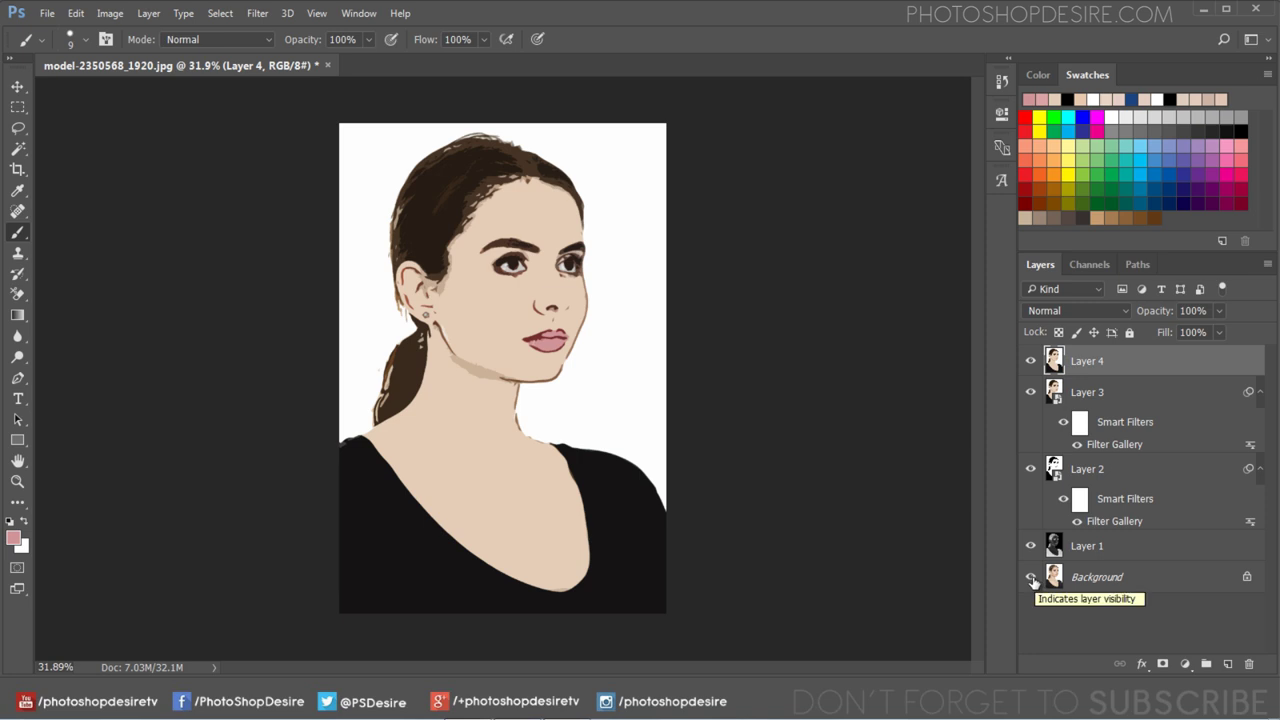
# - Add a Vibrance 1 adjustment layer at Vibrance +100 and Saturation -10, then toggle it to compare
pyautogui.click(1187, 664)
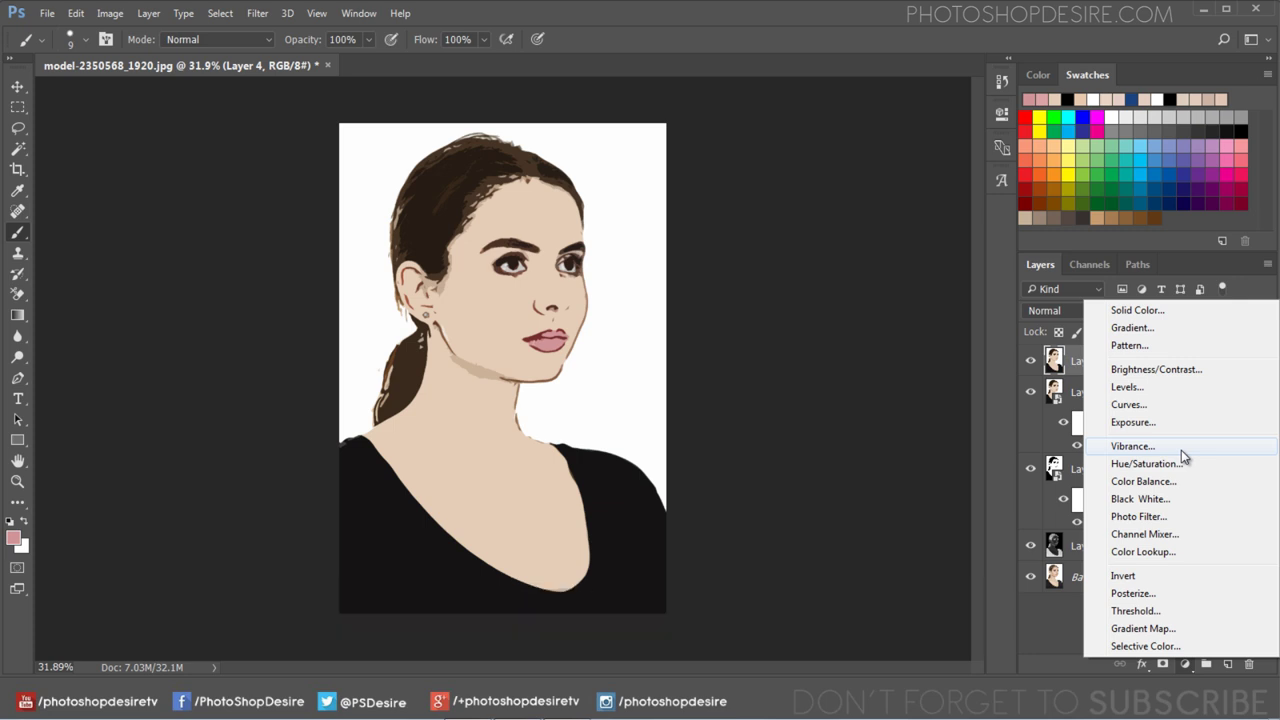
pyautogui.click(1135, 446)
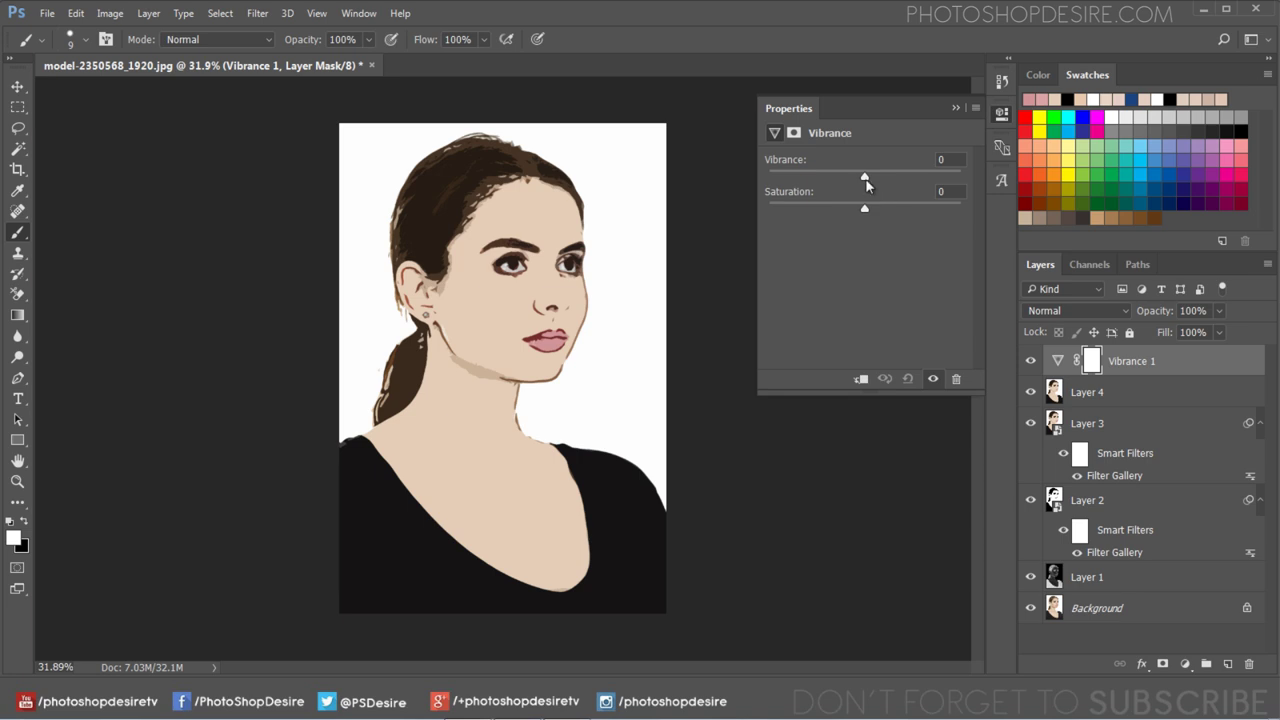
pyautogui.moveTo(865, 177); pyautogui.dragTo(961, 177)
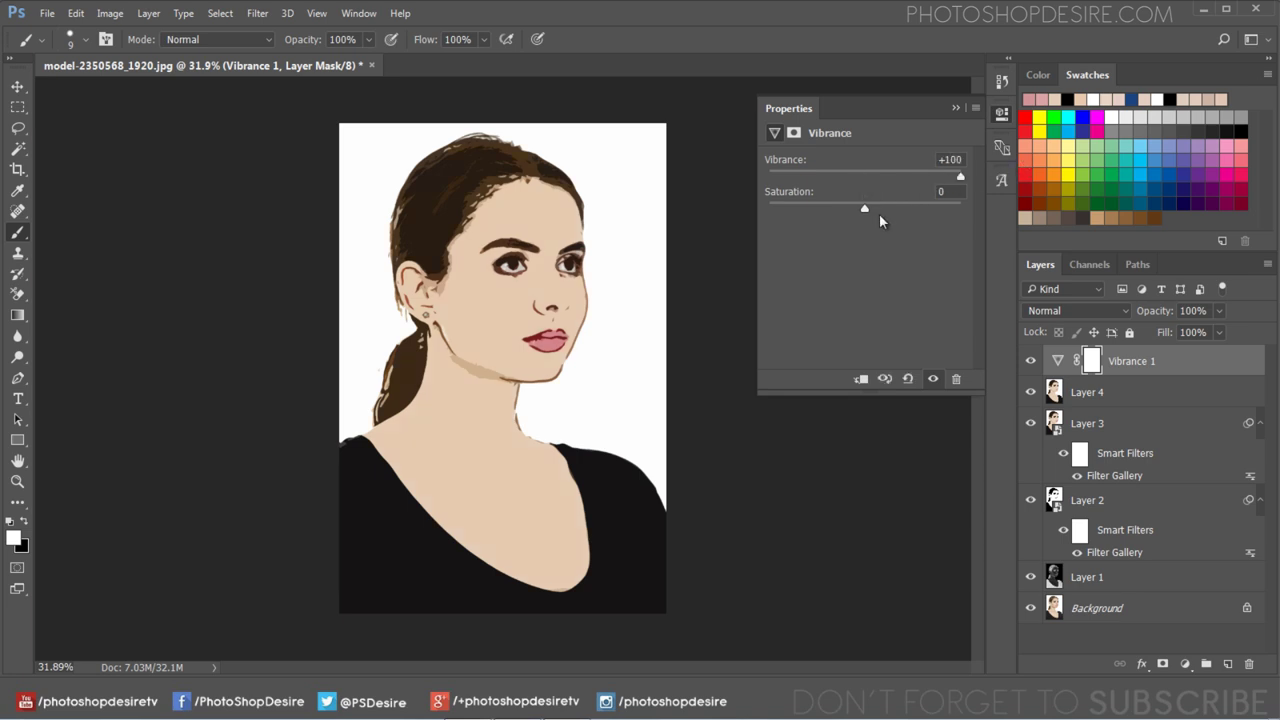
pyautogui.moveTo(865, 210); pyautogui.dragTo(857, 207)
pyautogui.moveTo(856, 209); pyautogui.dragTo(853, 209)
pyautogui.click(954, 105)
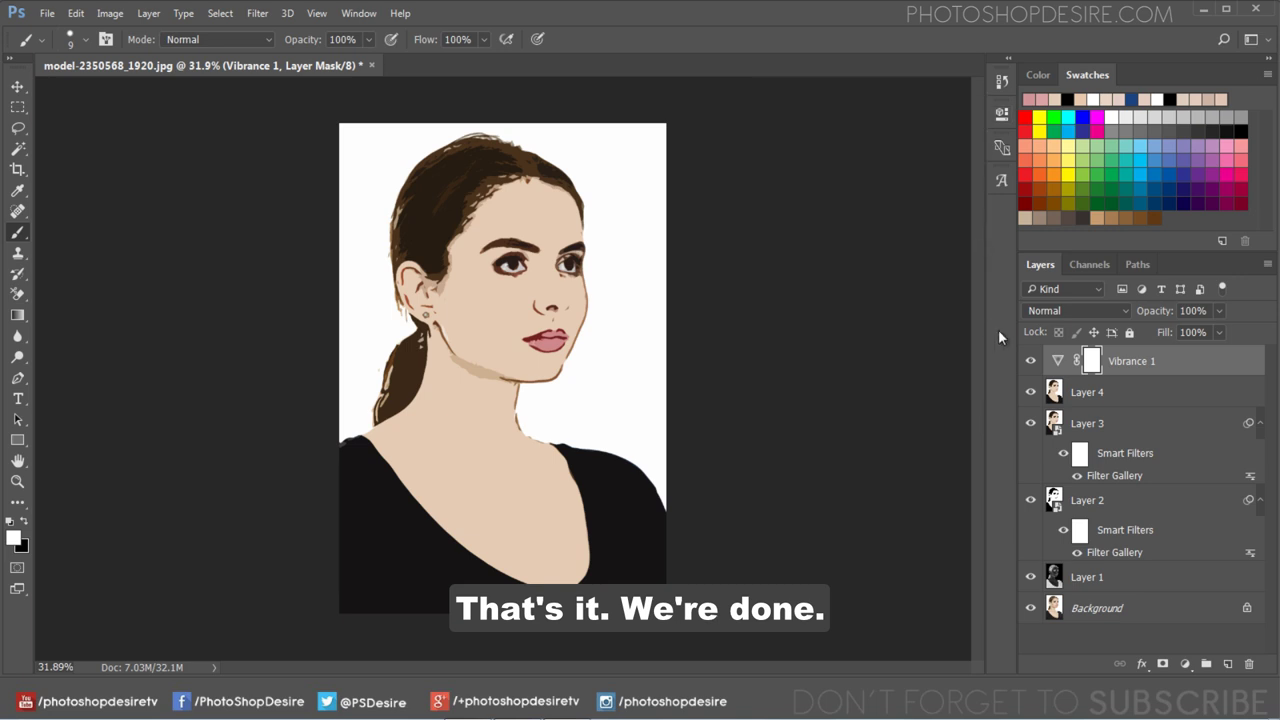
pyautogui.click(1031, 360)
pyautogui.click(1031, 360)
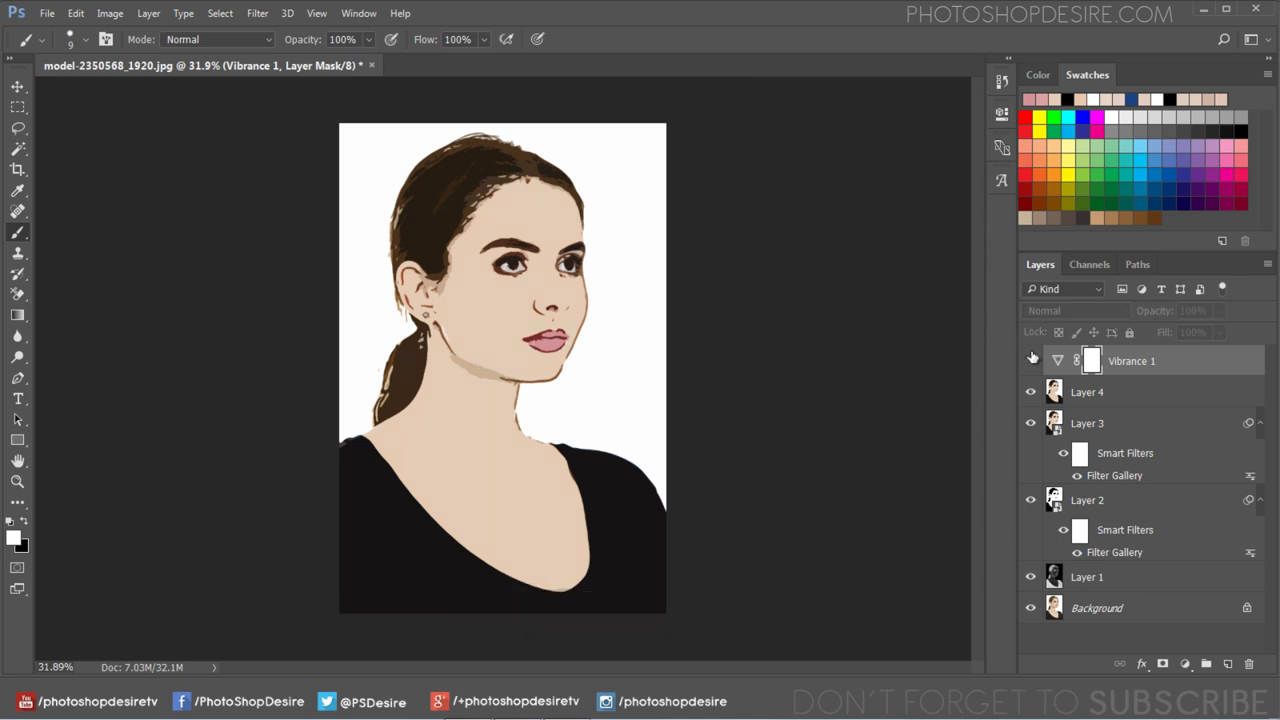
pyautogui.keyDown('alt'); pyautogui.click(1031, 608); pyautogui.keyUp('alt')
pyautogui.keyDown('alt'); pyautogui.click(1031, 608); pyautogui.keyUp('alt')
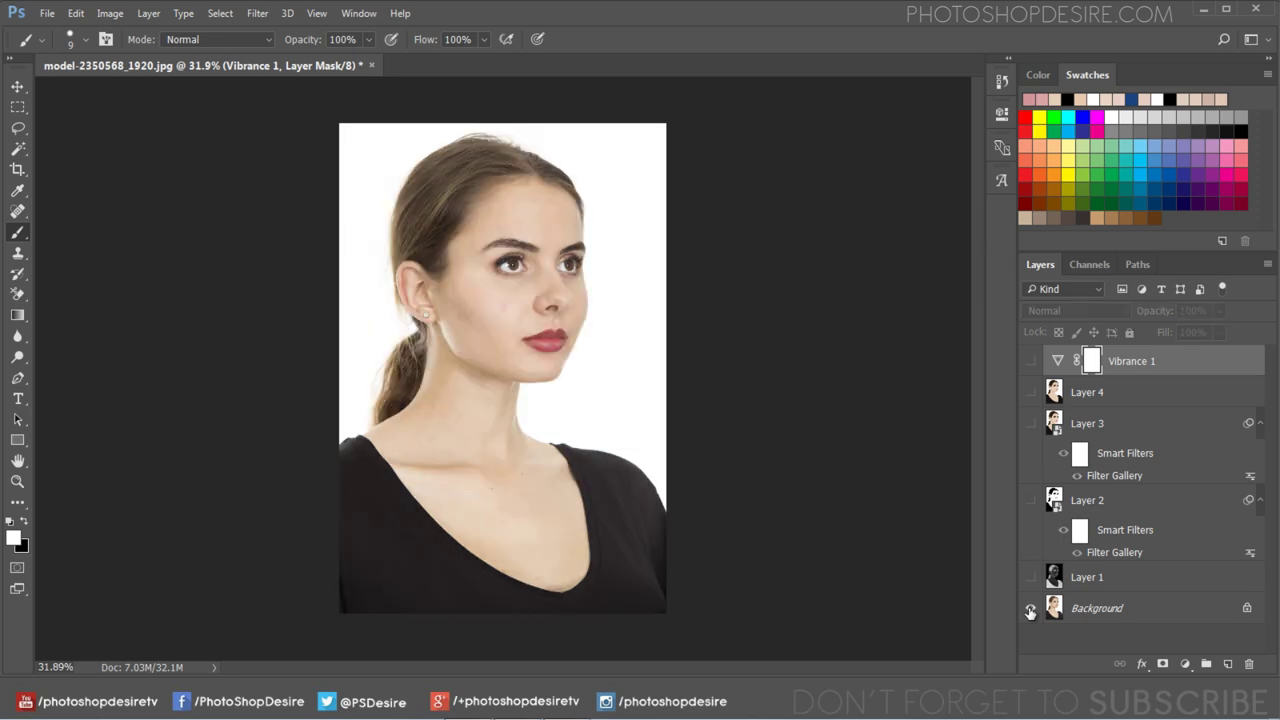
pyautogui.keyDown('alt'); pyautogui.click(1031, 608); pyautogui.keyUp('alt')
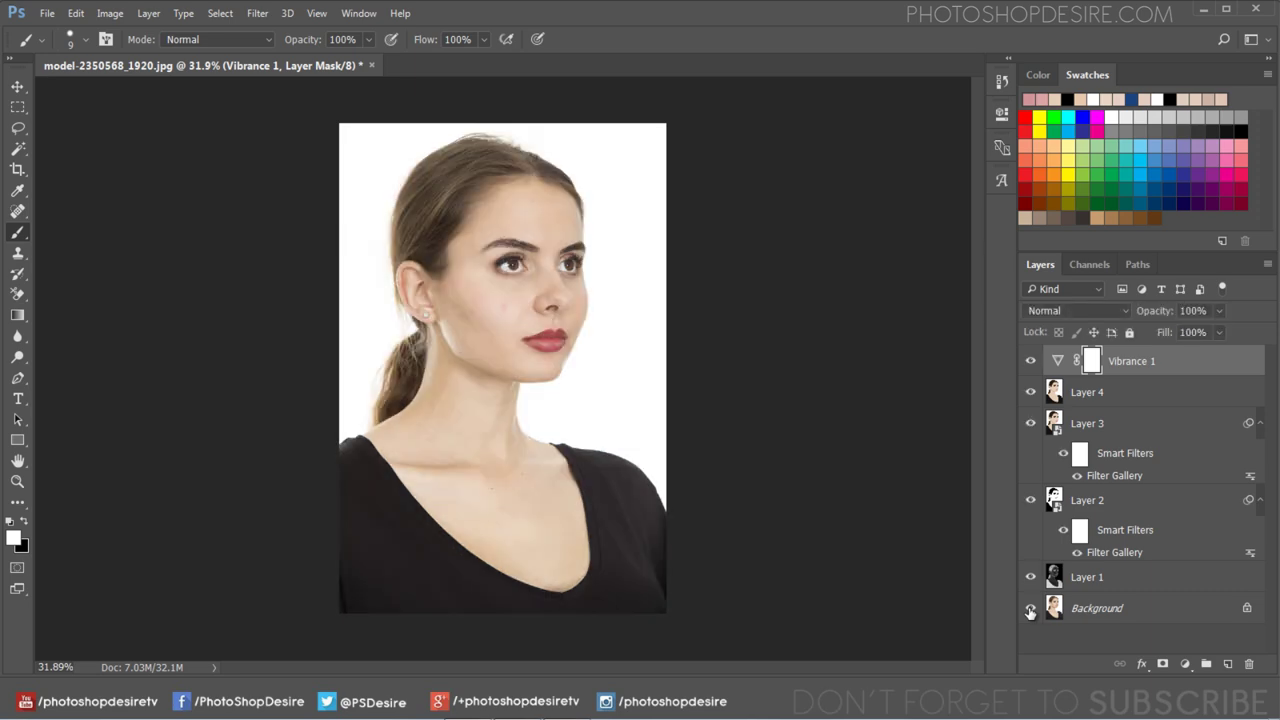
pyautogui.keyDown('alt'); pyautogui.click(1031, 608); pyautogui.keyUp('alt')
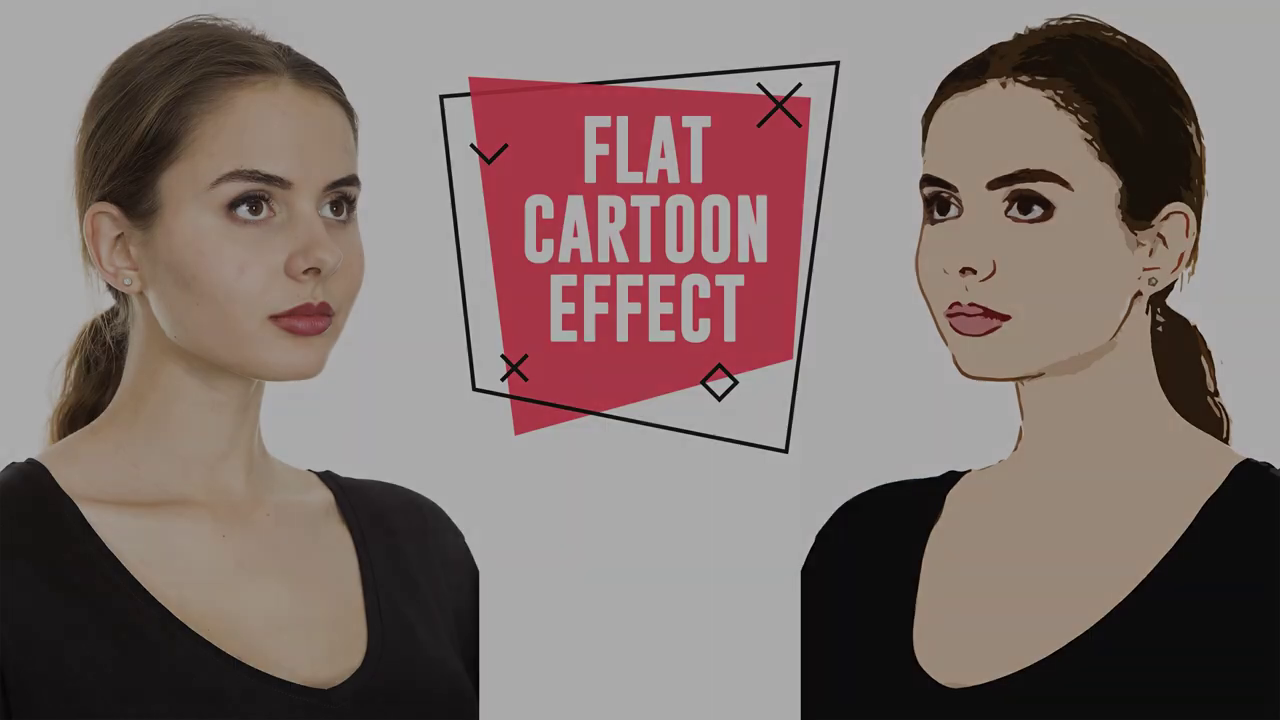